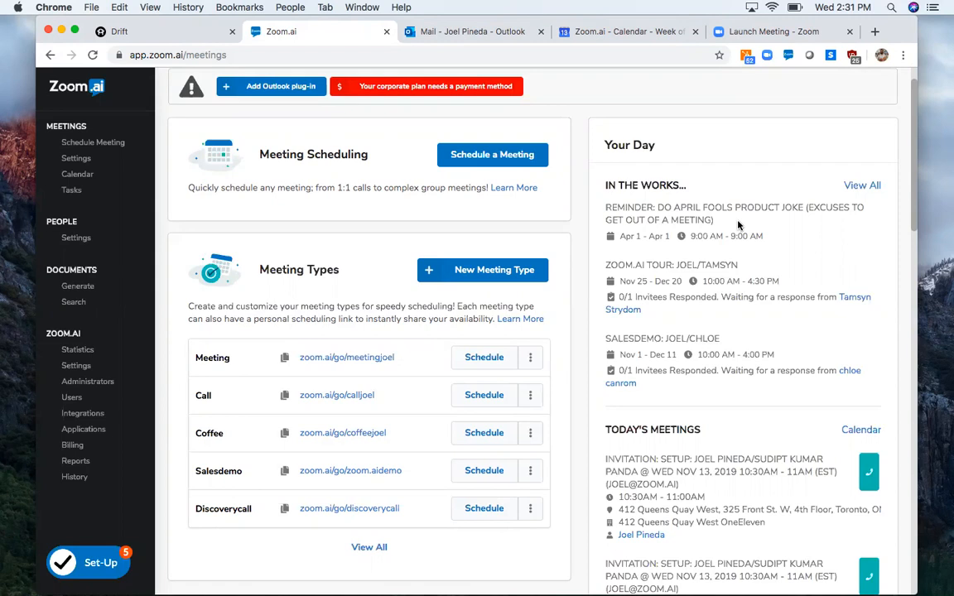
- Open the Salesdemo meeting type from the meeting settings for editing and view its Name & Link details, including the personalized scheduling link help
{"action": "left_click", "coordinate": [78, 164]}
{"action": "scroll", "coordinate": [366, 389], "scroll_direction": "down", "scroll_amount": 3}
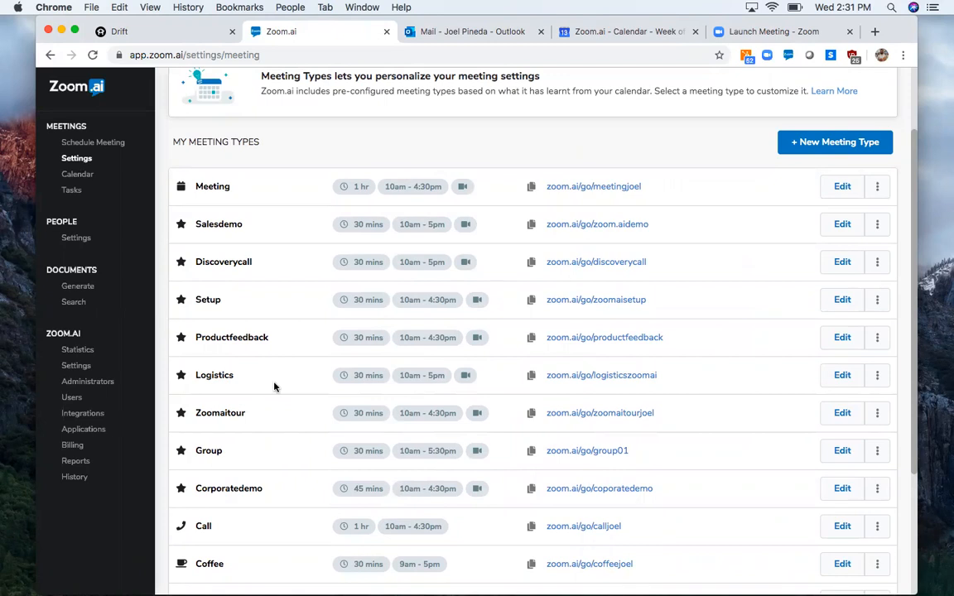
{"action": "left_click", "coordinate": [842, 226]}
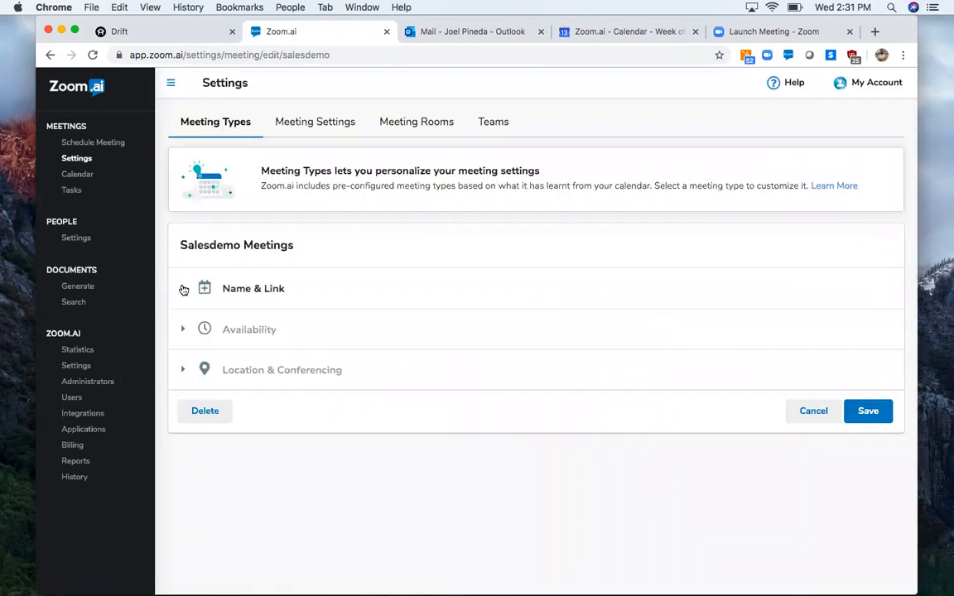
{"action": "left_click", "coordinate": [183, 287]}
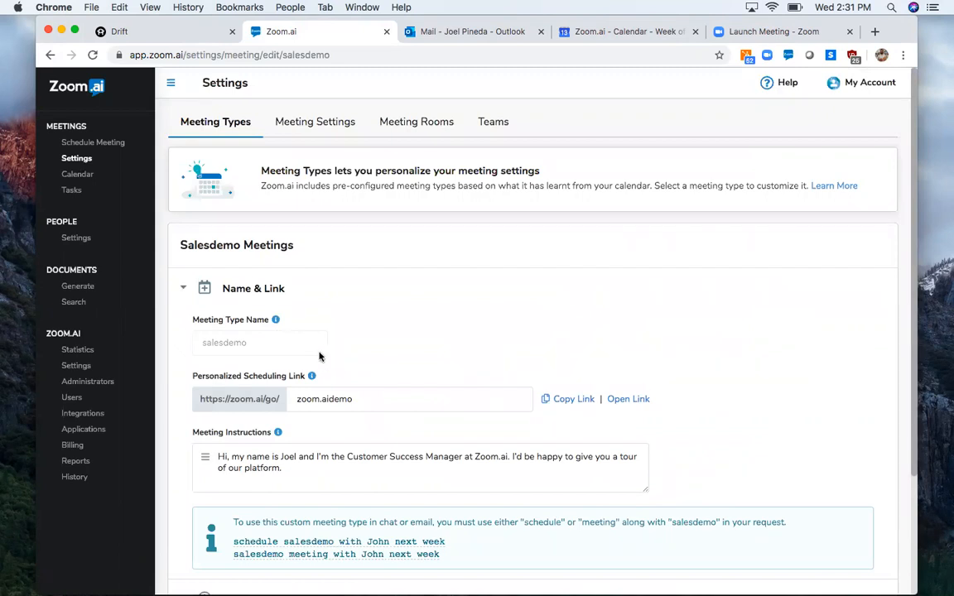
{"action": "mouse_move", "coordinate": [312, 377]}
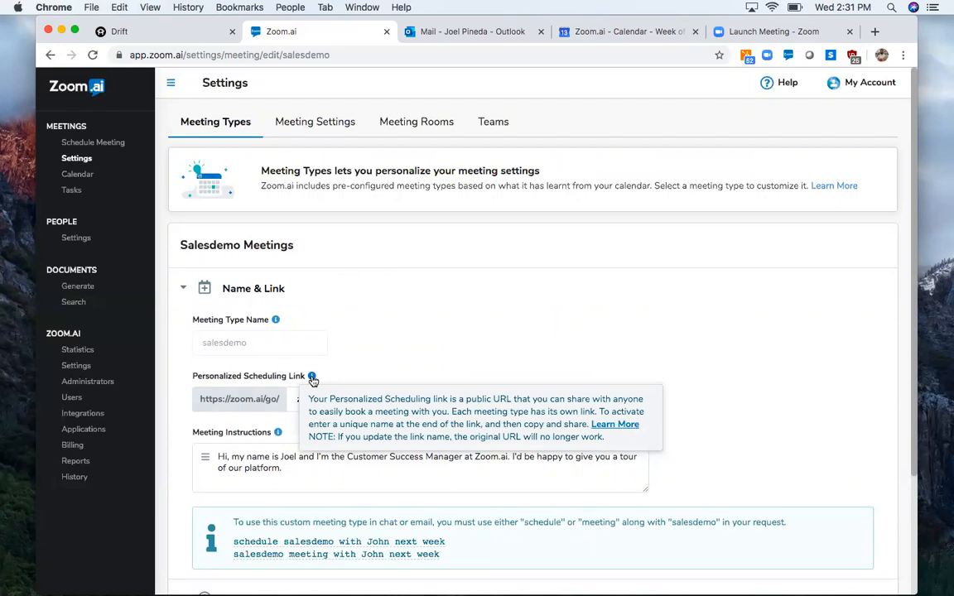
- Preview the public booking page behind the Salesdemo scheduling link, close it, and review the meeting instructions
{"action": "left_click", "coordinate": [626, 400]}
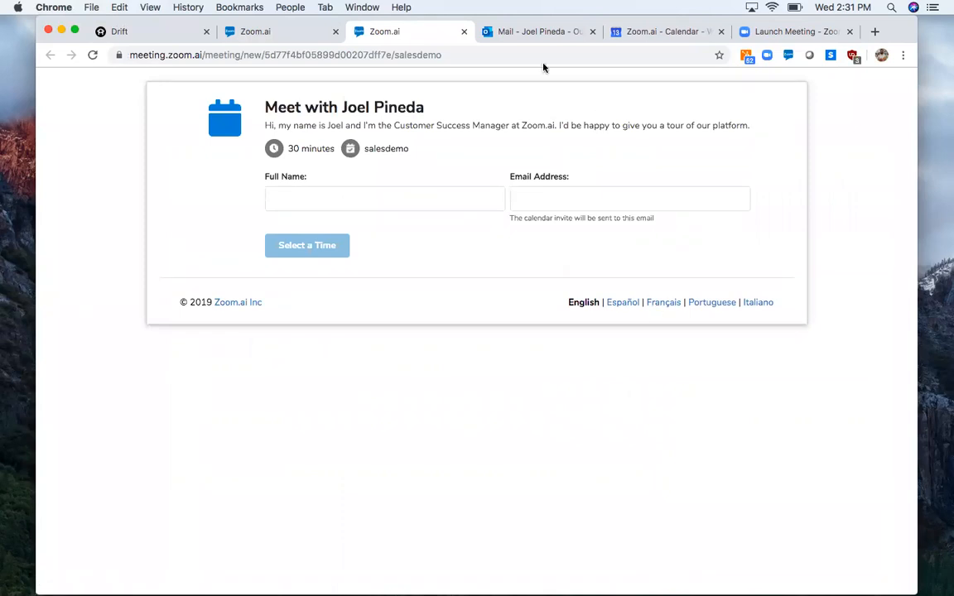
{"action": "left_click", "coordinate": [463, 32]}
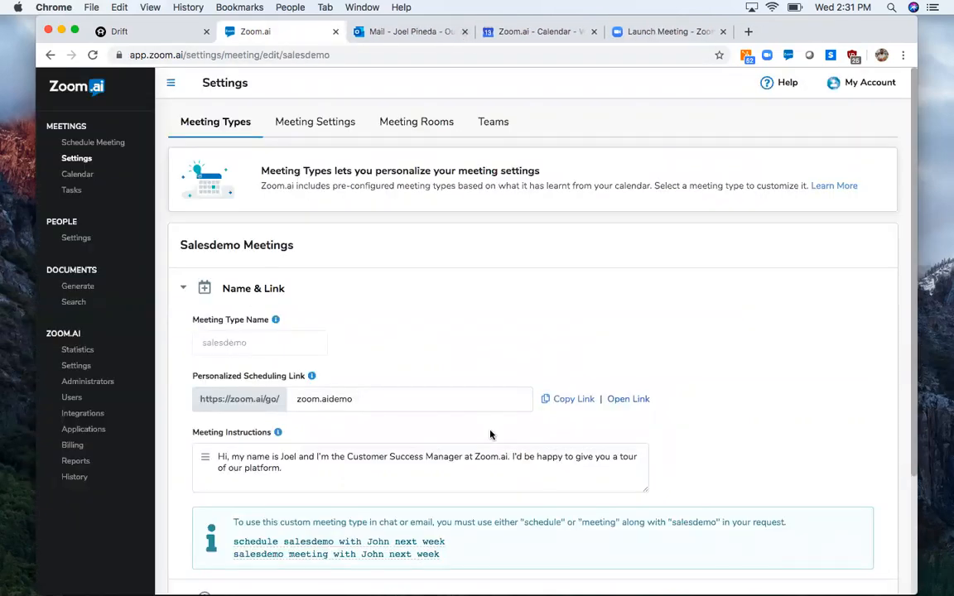
{"action": "scroll", "coordinate": [441, 386], "scroll_direction": "down", "scroll_amount": 3}
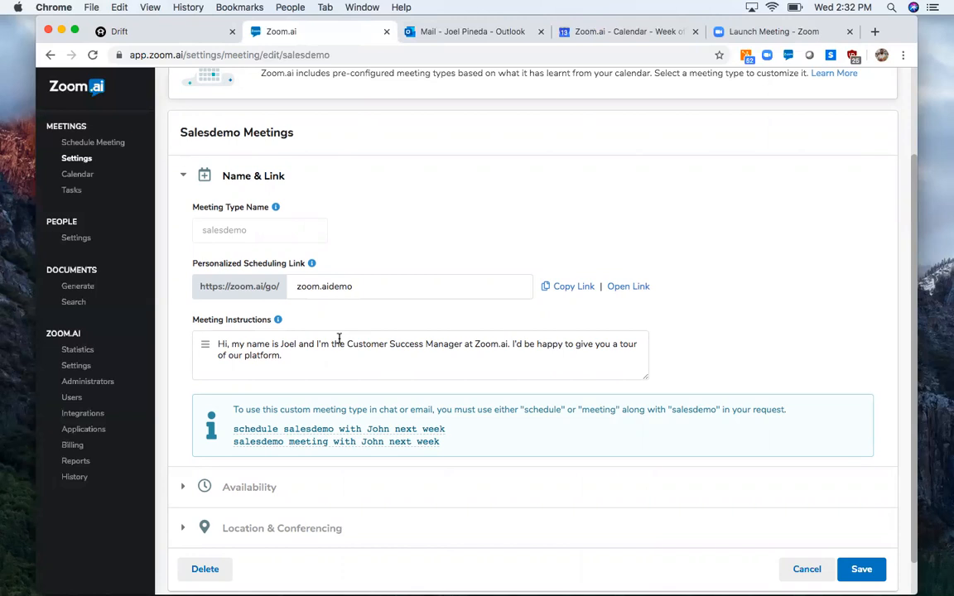
{"action": "scroll", "coordinate": [336, 340], "scroll_direction": "down", "scroll_amount": 1}
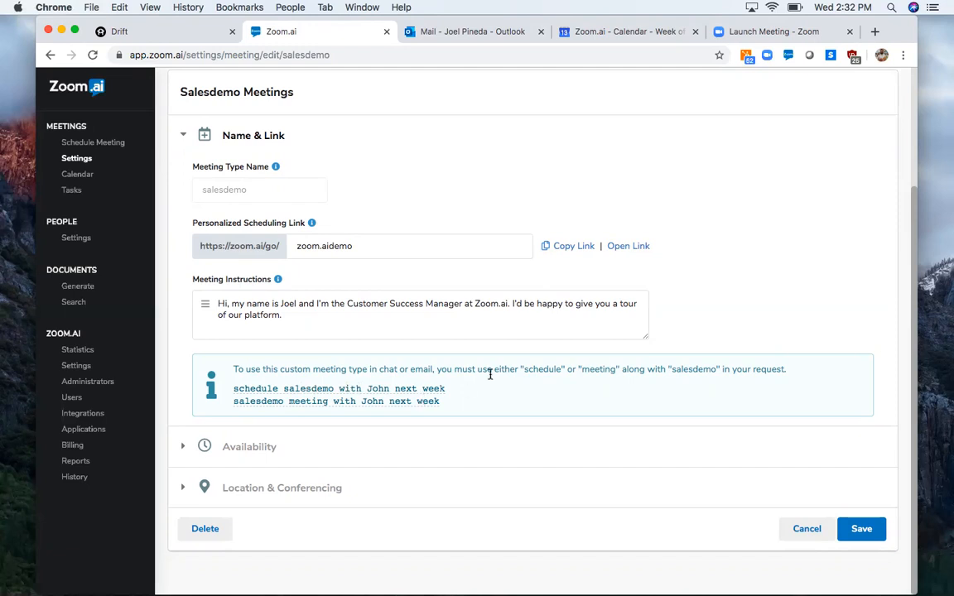
- Review the Salesdemo availability settings, switching the collective option to include the organizer's availability and back to omit it
{"action": "left_click", "coordinate": [244, 451]}
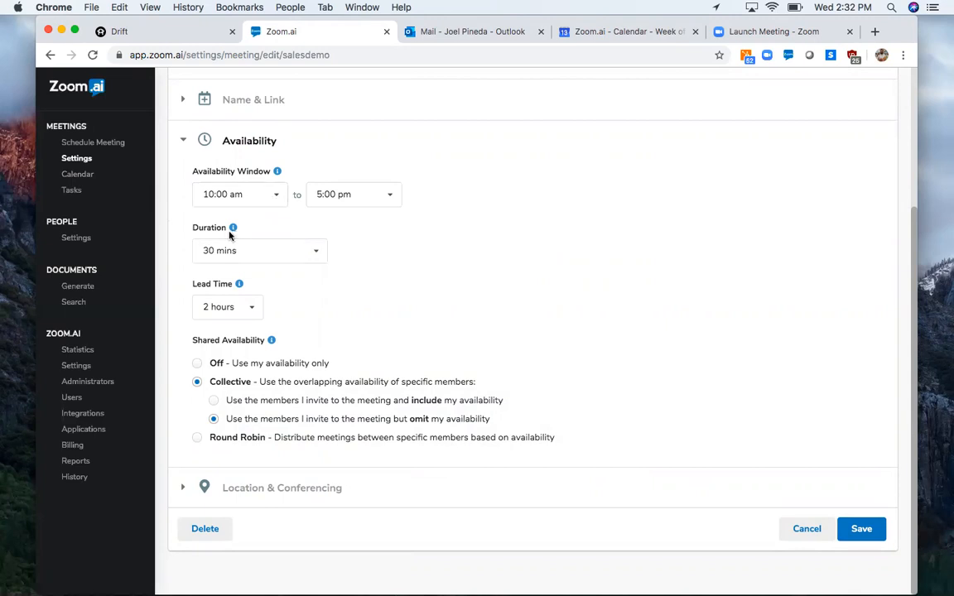
{"action": "mouse_move", "coordinate": [239, 286]}
{"action": "left_click", "coordinate": [213, 399]}
{"action": "left_click", "coordinate": [252, 418]}
- Review the Salesdemo Location & Conferencing settings, including the available dynamic video conferencing providers
{"action": "left_click", "coordinate": [184, 488]}
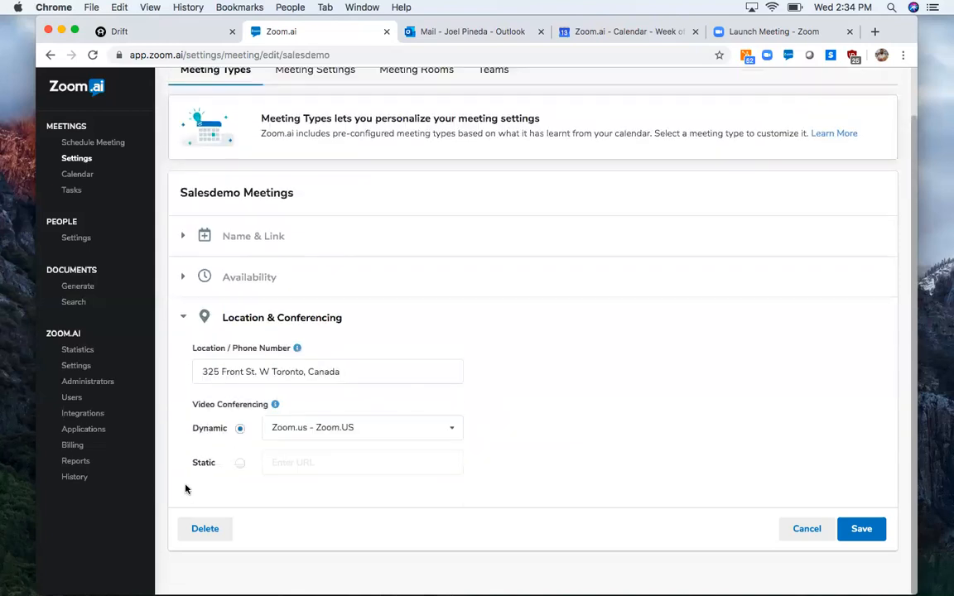
{"action": "scroll", "coordinate": [365, 406], "scroll_direction": "down", "scroll_amount": 1}
{"action": "left_click", "coordinate": [399, 433]}
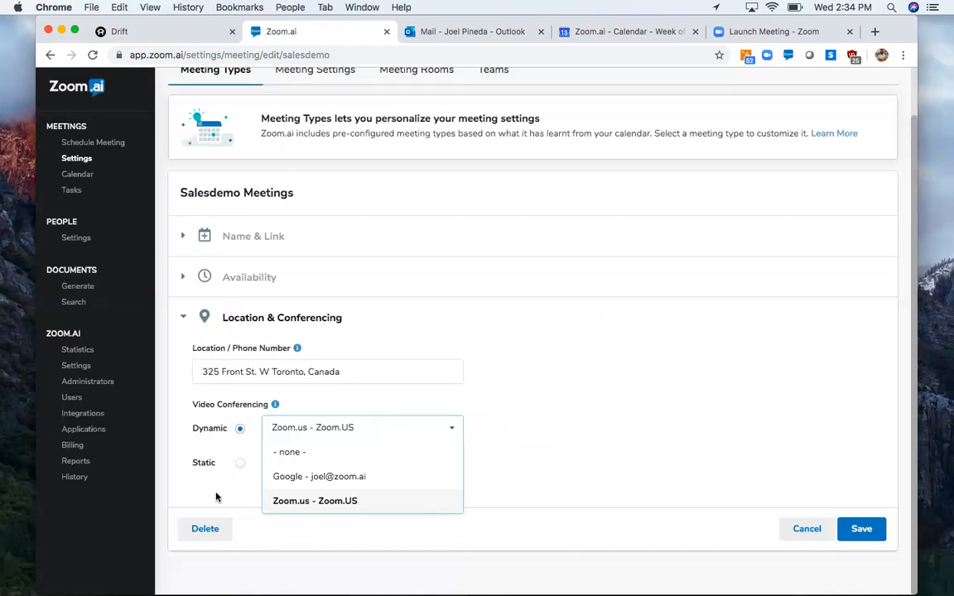
{"action": "left_click", "coordinate": [616, 394]}
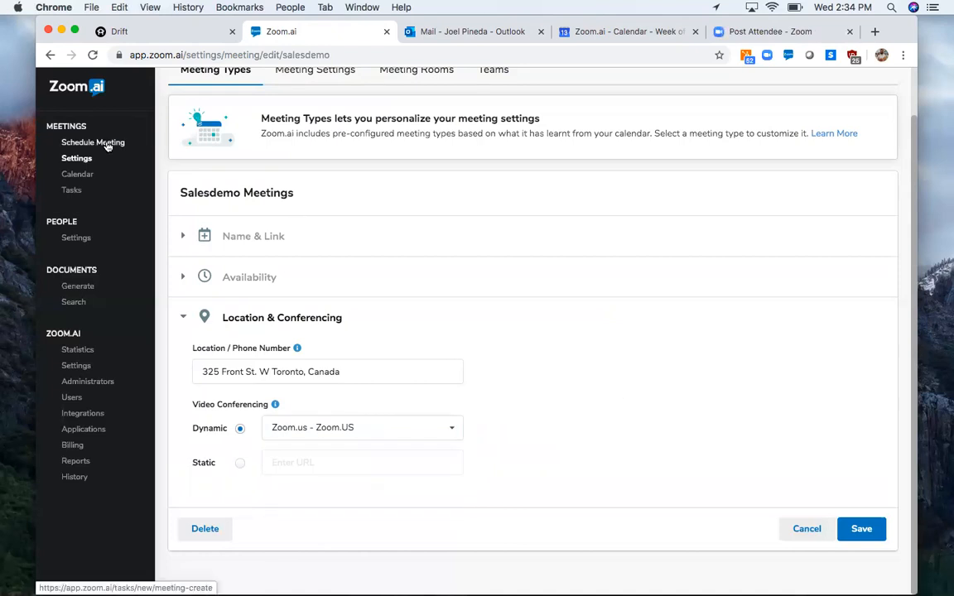
- Start scheduling a new meeting and add two Zoom.ai colleagues as invitees, one from the recent contacts and one by name search
{"action": "left_click", "coordinate": [107, 145]}
{"action": "left_click", "coordinate": [386, 190]}
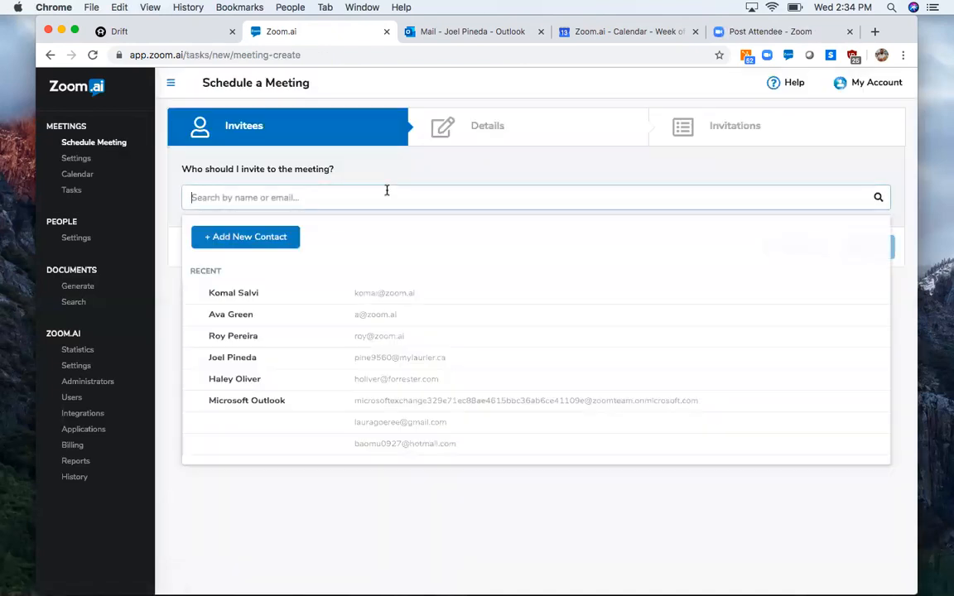
{"action": "left_click", "coordinate": [266, 303]}
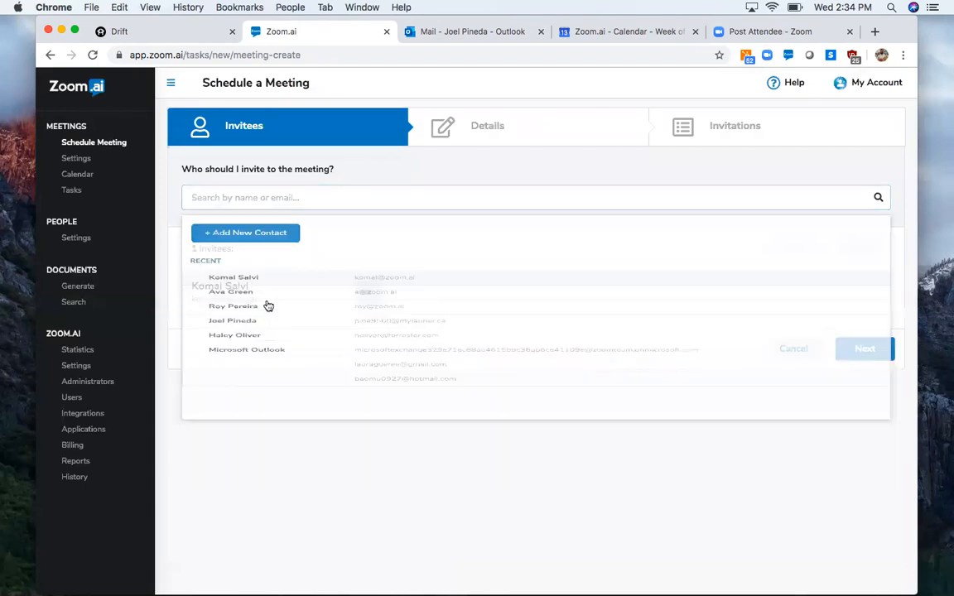
{"action": "left_click", "coordinate": [315, 202]}
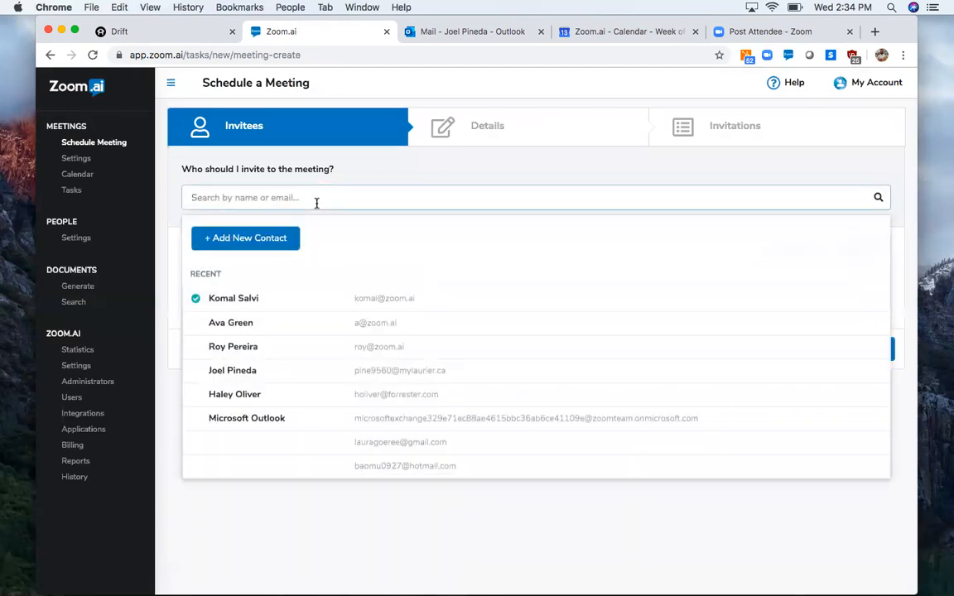
{"action": "type", "text": "roy"}
{"action": "left_click", "coordinate": [305, 298]}
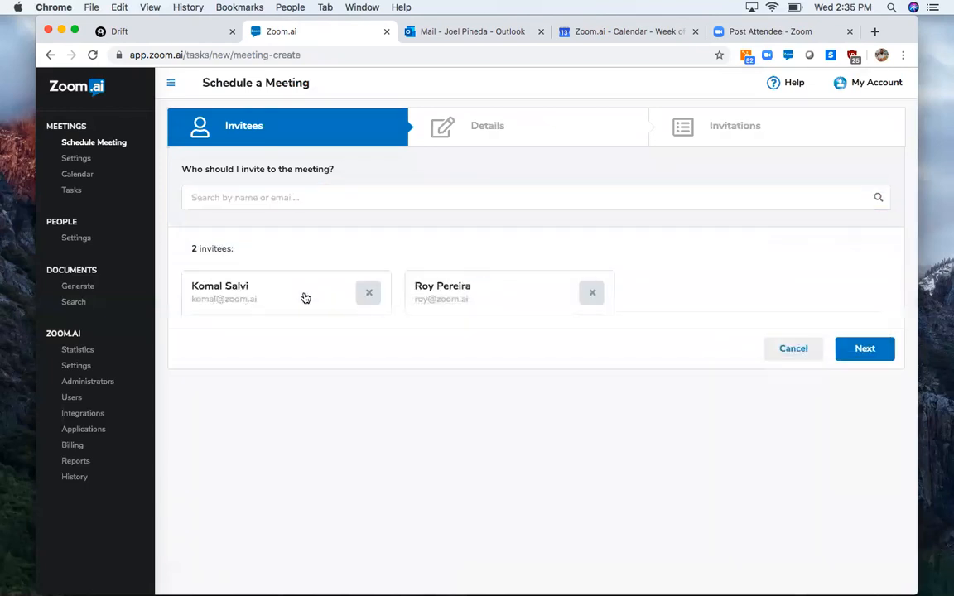
- Search for a third contact by first name, add them to the invitees, and continue to the meeting details
{"action": "left_click", "coordinate": [400, 202]}
{"action": "type", "text": "p"}
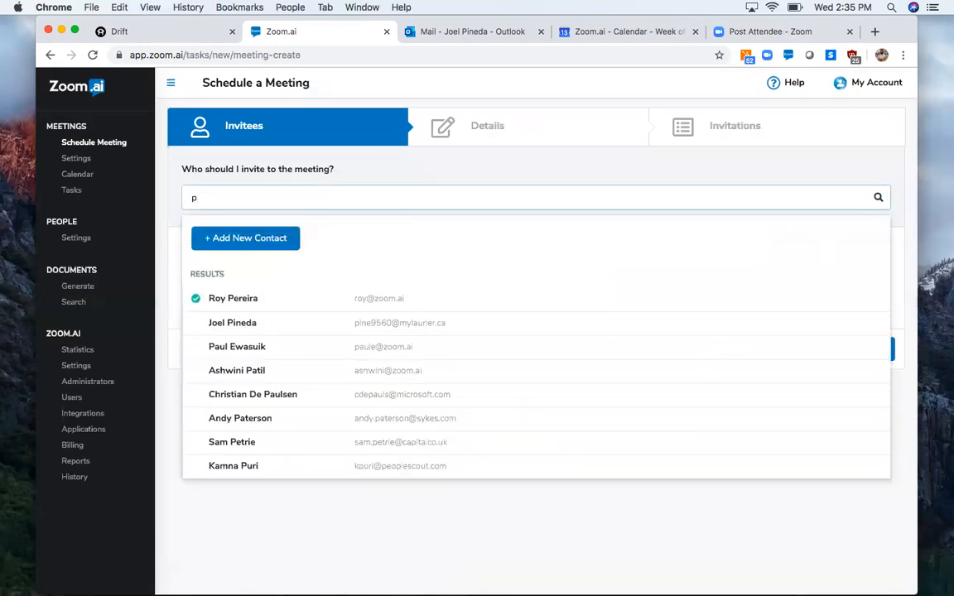
{"action": "key", "text": "BackSpace"}
{"action": "type", "text": "joe"}
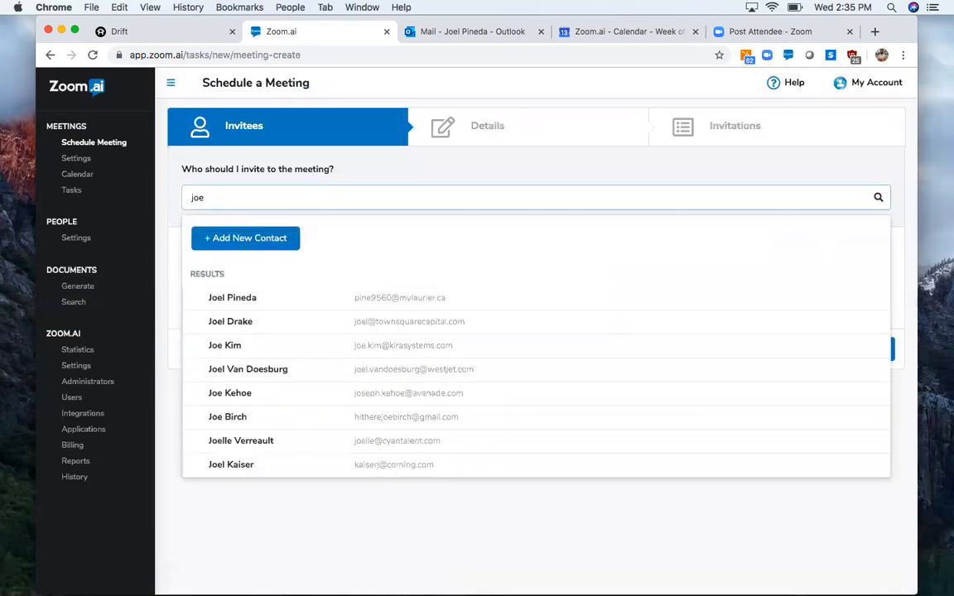
{"action": "left_click", "coordinate": [342, 306]}
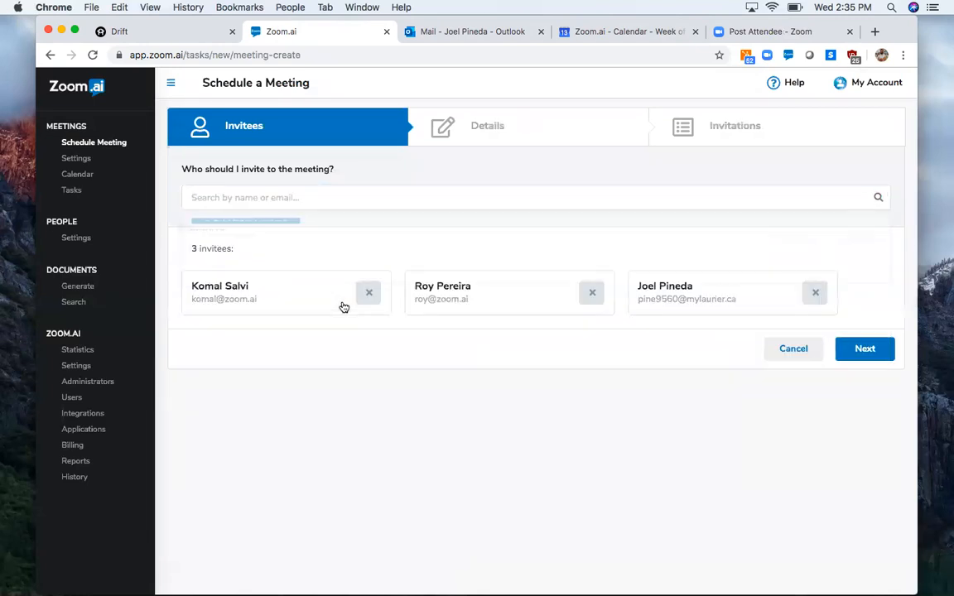
{"action": "left_click", "coordinate": [247, 202]}
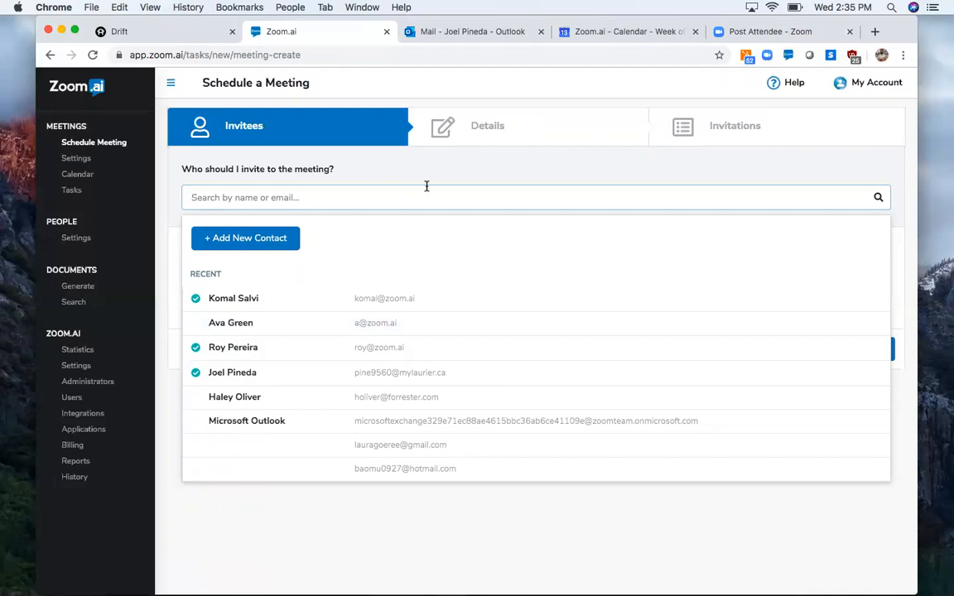
{"action": "left_click", "coordinate": [708, 533]}
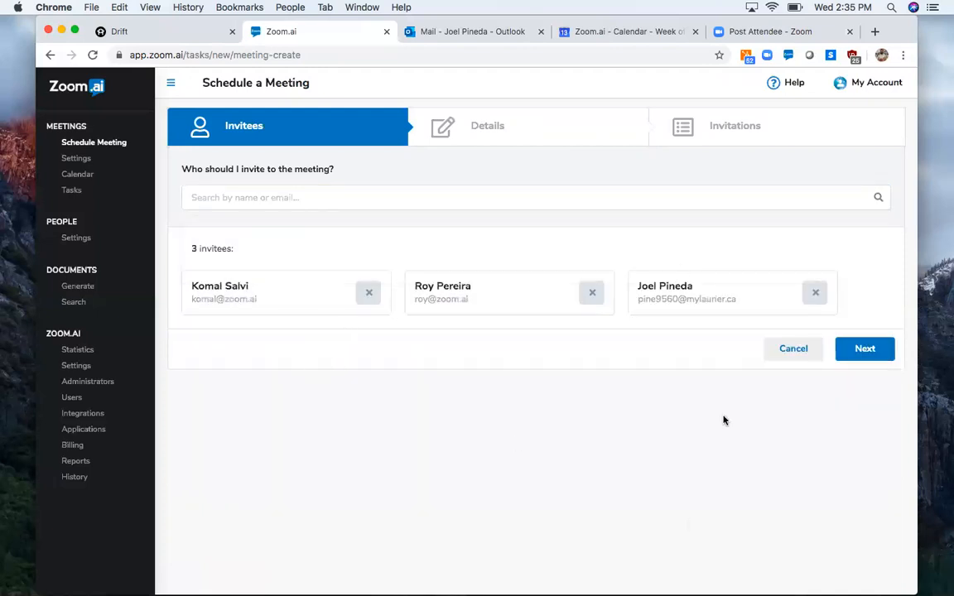
{"action": "left_click", "coordinate": [871, 353]}
- Set the new meeting's type to Salesdemo
{"action": "scroll", "coordinate": [458, 473], "scroll_direction": "down", "scroll_amount": 2}
{"action": "scroll", "coordinate": [455, 465], "scroll_direction": "up", "scroll_amount": 2}
{"action": "left_click", "coordinate": [380, 183]}
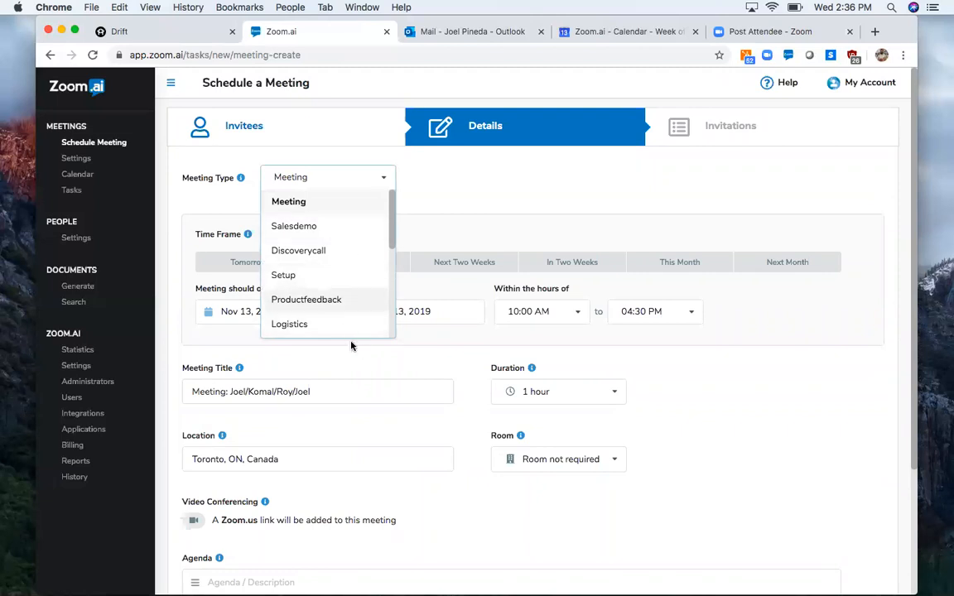
{"action": "left_click", "coordinate": [348, 224]}
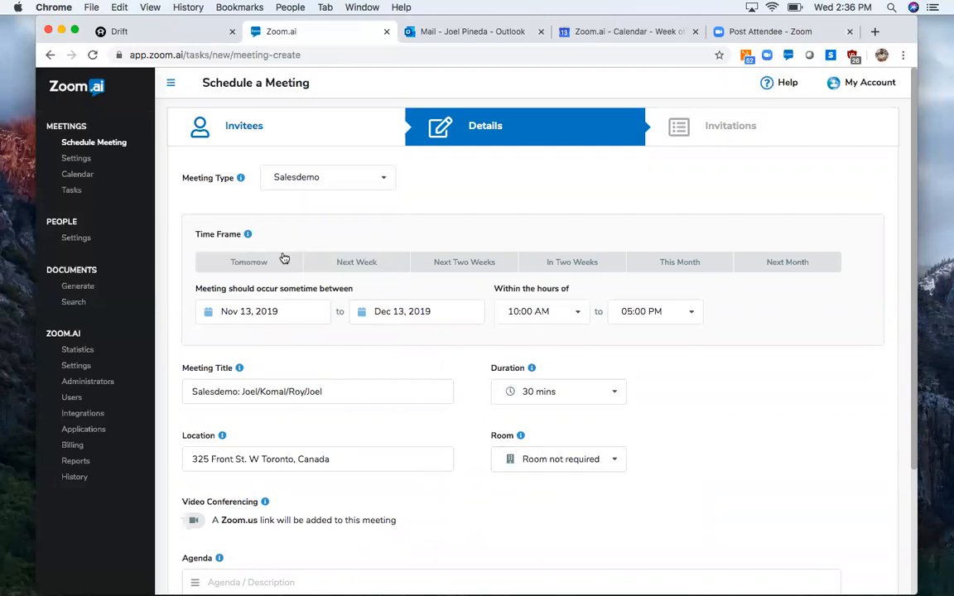
- Try several preset time frames for the meeting and settle on Next Week
{"action": "left_click", "coordinate": [371, 263]}
{"action": "left_click", "coordinate": [459, 260]}
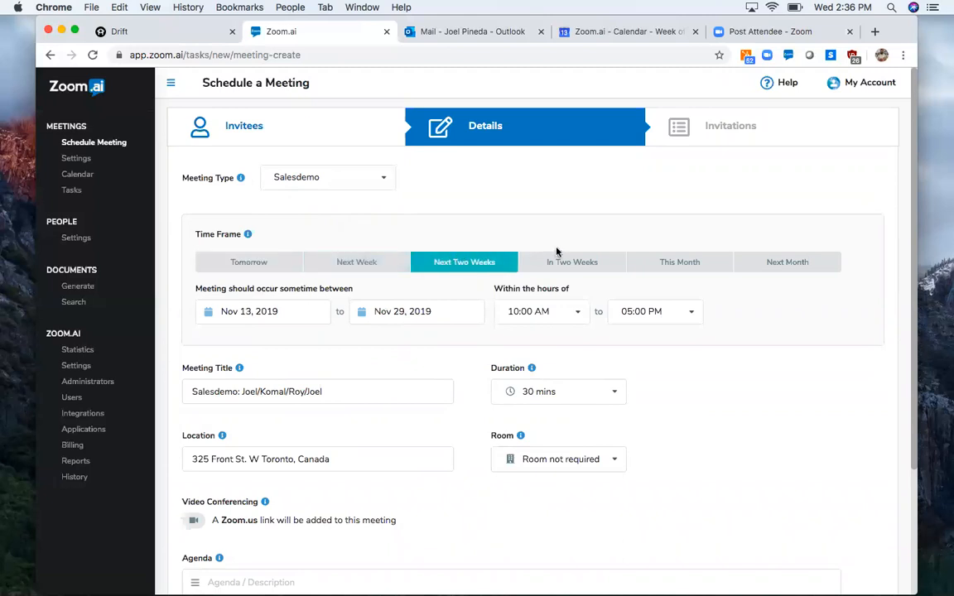
{"action": "left_click", "coordinate": [580, 263]}
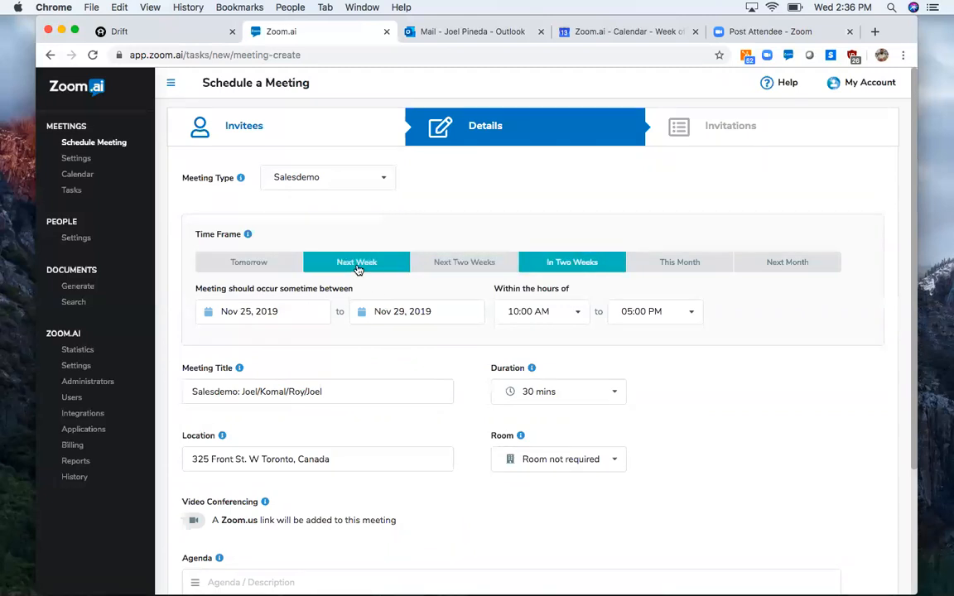
{"action": "left_click", "coordinate": [358, 269]}
- Request a room for 4 people for the meeting
{"action": "scroll", "coordinate": [514, 364], "scroll_direction": "down", "scroll_amount": 2}
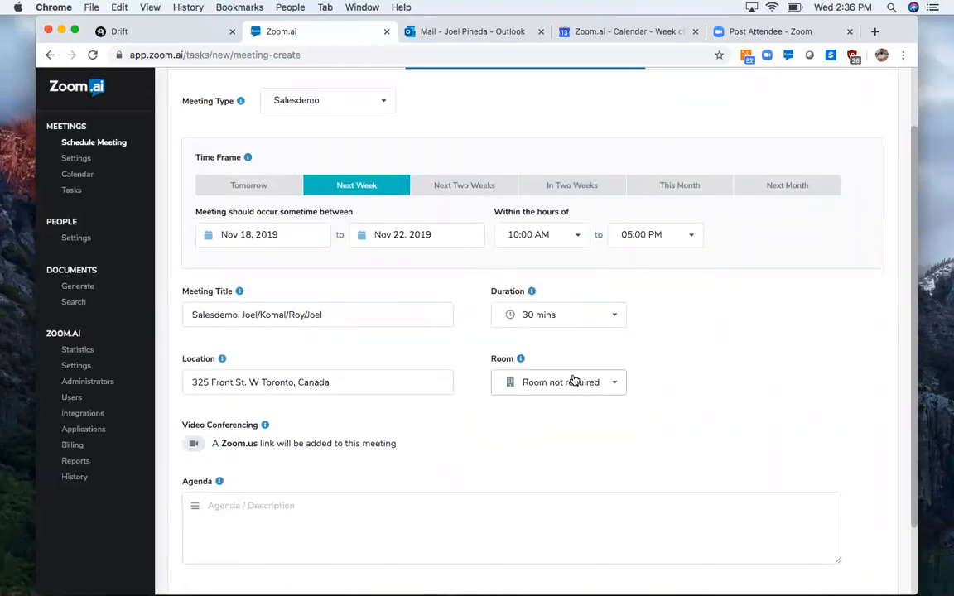
{"action": "left_click", "coordinate": [609, 381]}
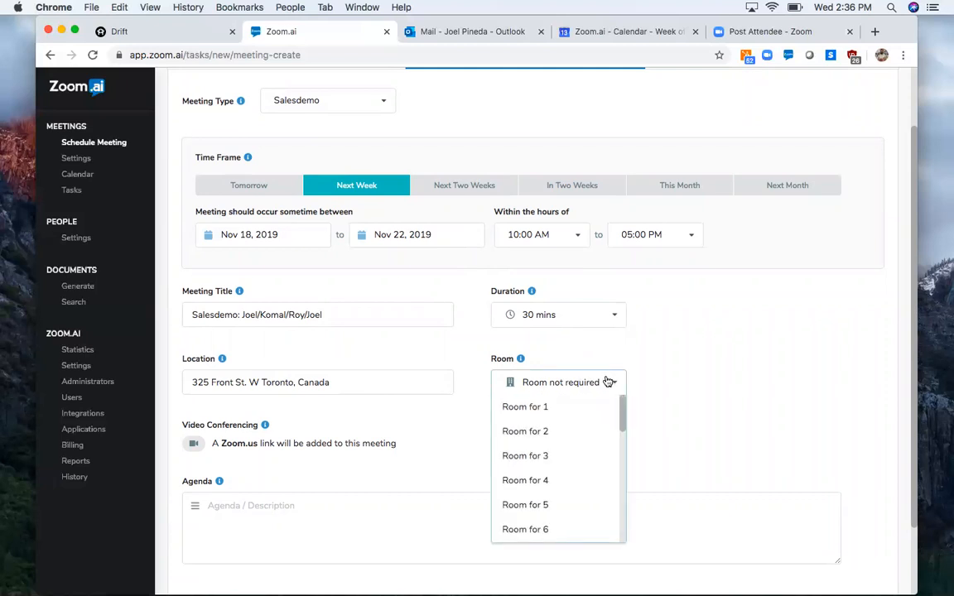
{"action": "left_click", "coordinate": [562, 480]}
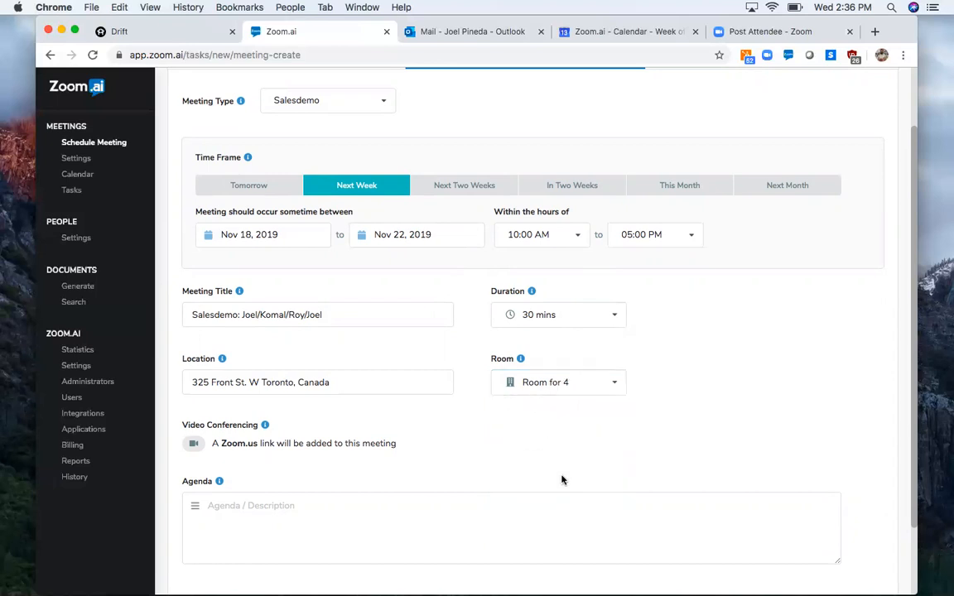
- Enter "Customize" as the meeting agenda and send out the invitations
{"action": "scroll", "coordinate": [562, 480], "scroll_direction": "down", "scroll_amount": 3}
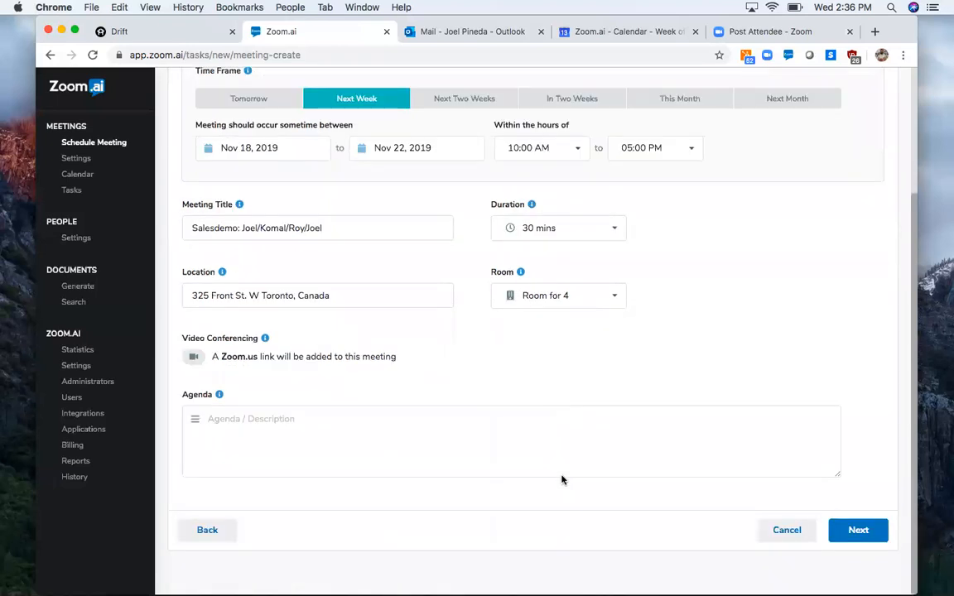
{"action": "left_click", "coordinate": [500, 406]}
{"action": "type", "text": "Qustomiz"}
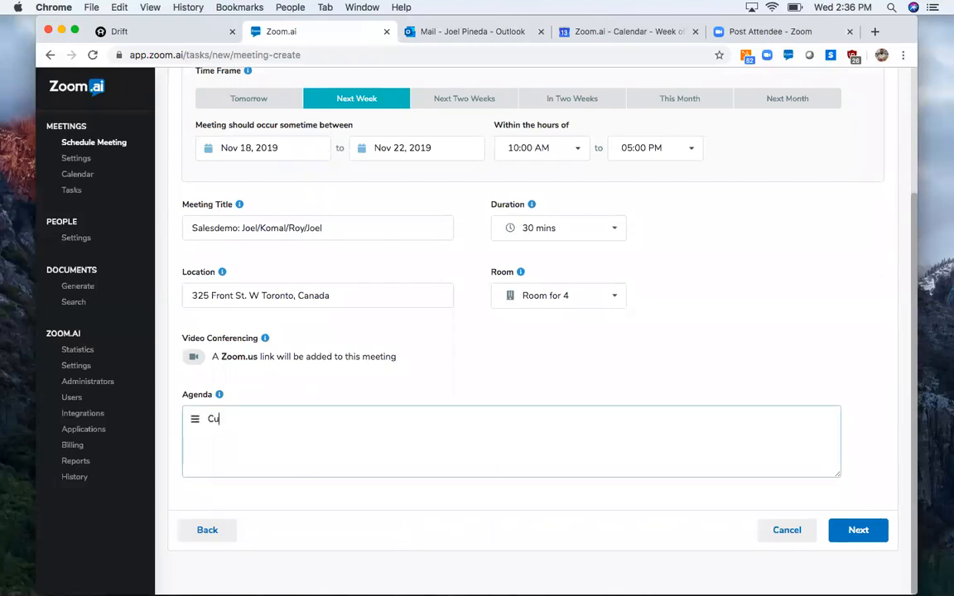
{"action": "type", "text": "e"}
{"action": "left_click", "coordinate": [853, 529]}
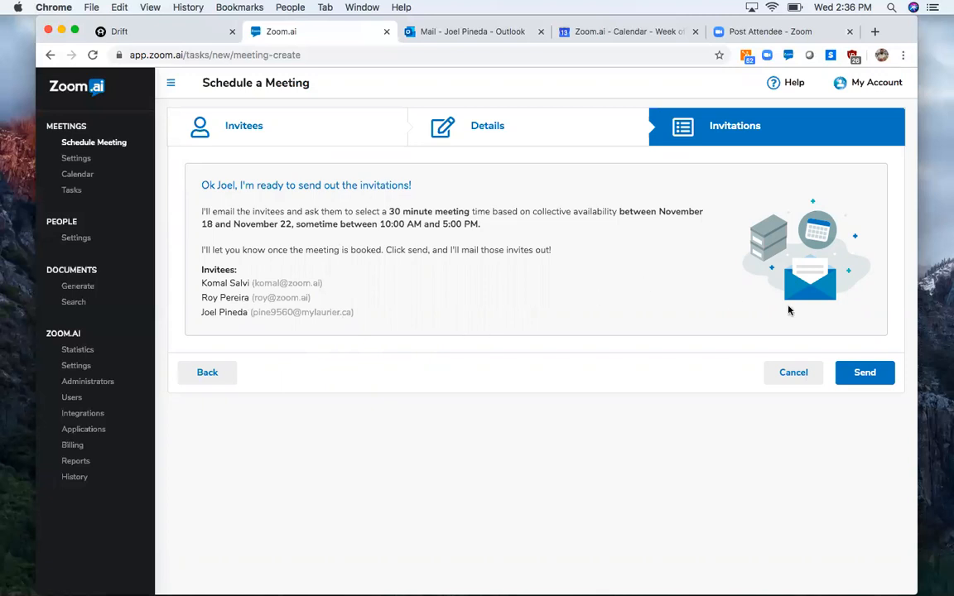
{"action": "left_click", "coordinate": [864, 372]}
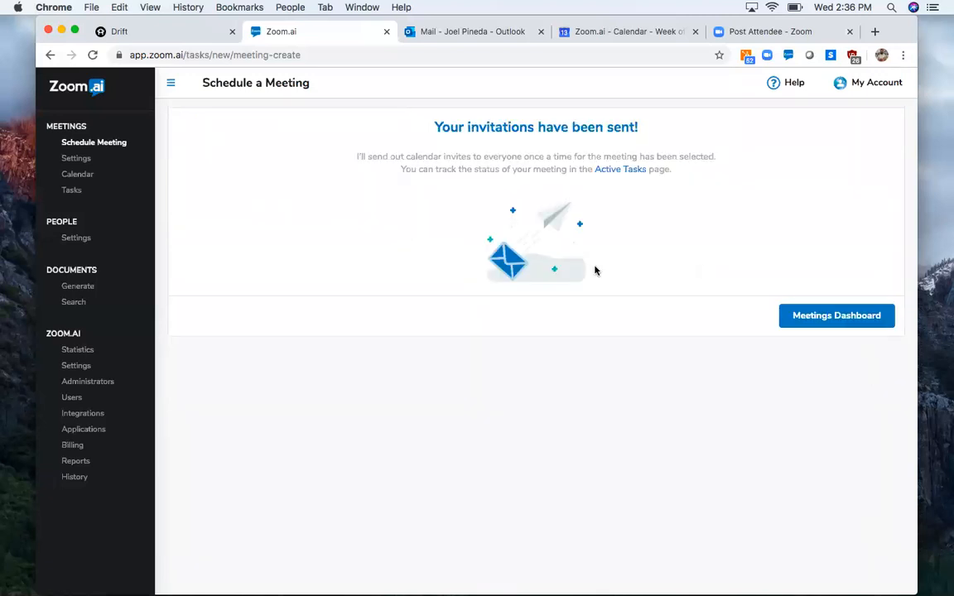
- Switch to Mail and view the new Salesdemo invitation emails addressed to the invitees
{"action": "left_click", "coordinate": [15, 137]}
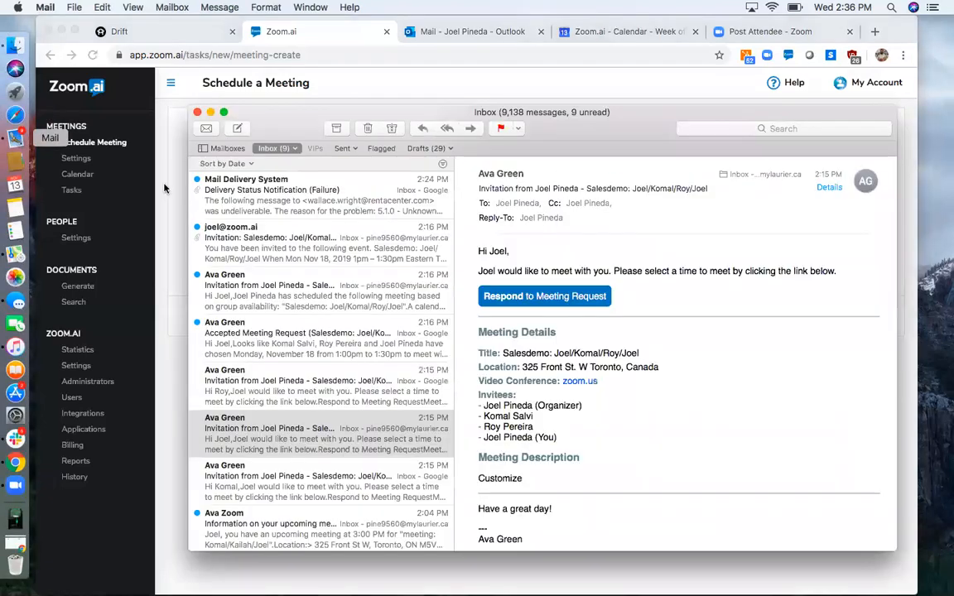
{"action": "left_click", "coordinate": [259, 246]}
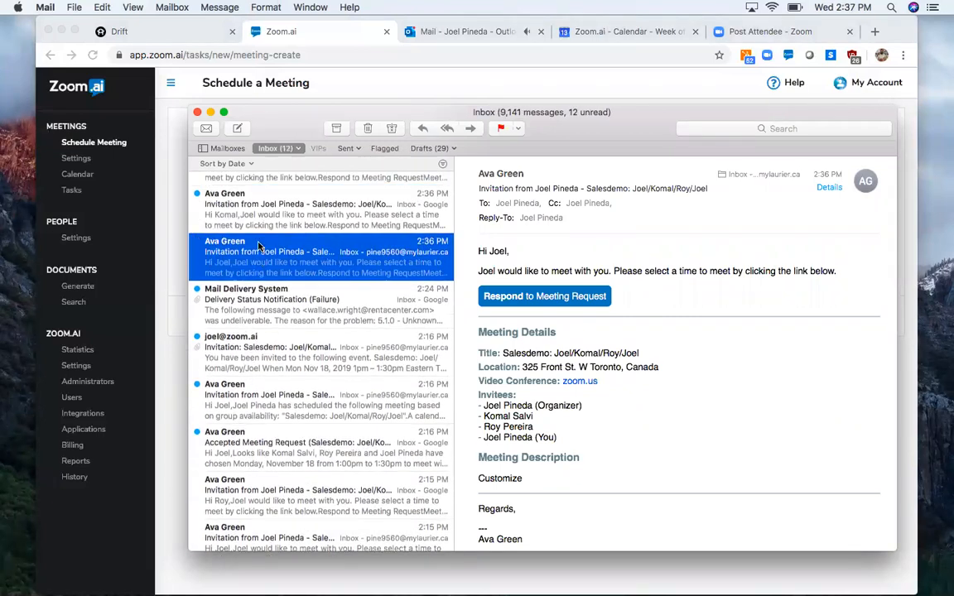
{"action": "left_click", "coordinate": [259, 245]}
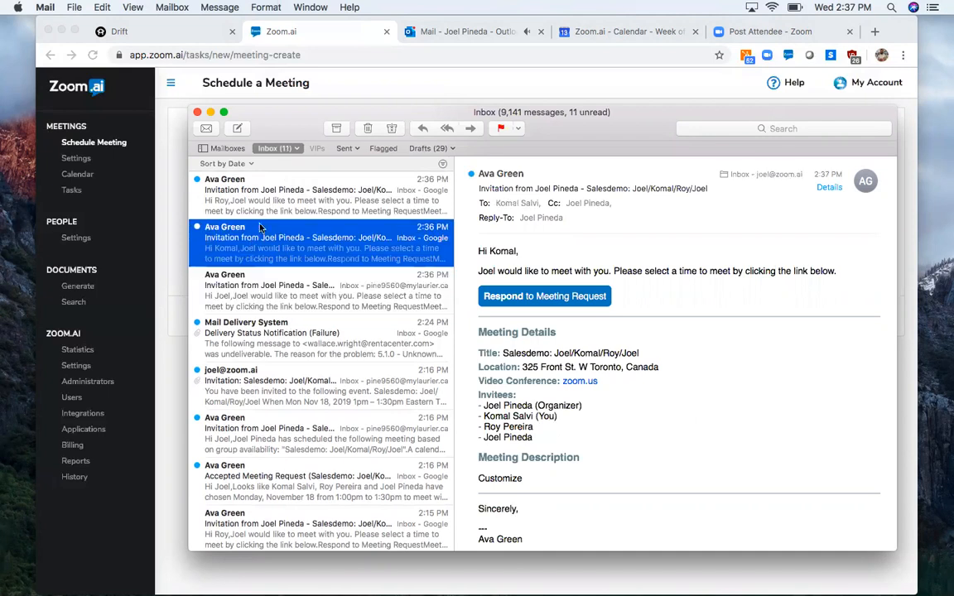
- Compare the three new Salesdemo invitation emails and read the one addressed to the mylaurier.ca account in full
{"action": "left_click", "coordinate": [259, 205]}
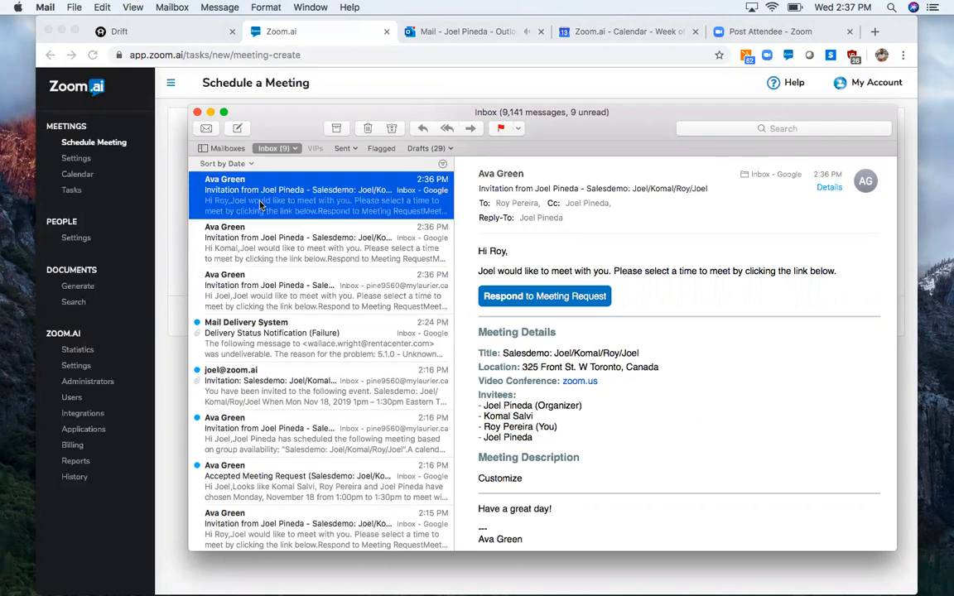
{"action": "left_click", "coordinate": [240, 233]}
{"action": "left_click", "coordinate": [276, 281]}
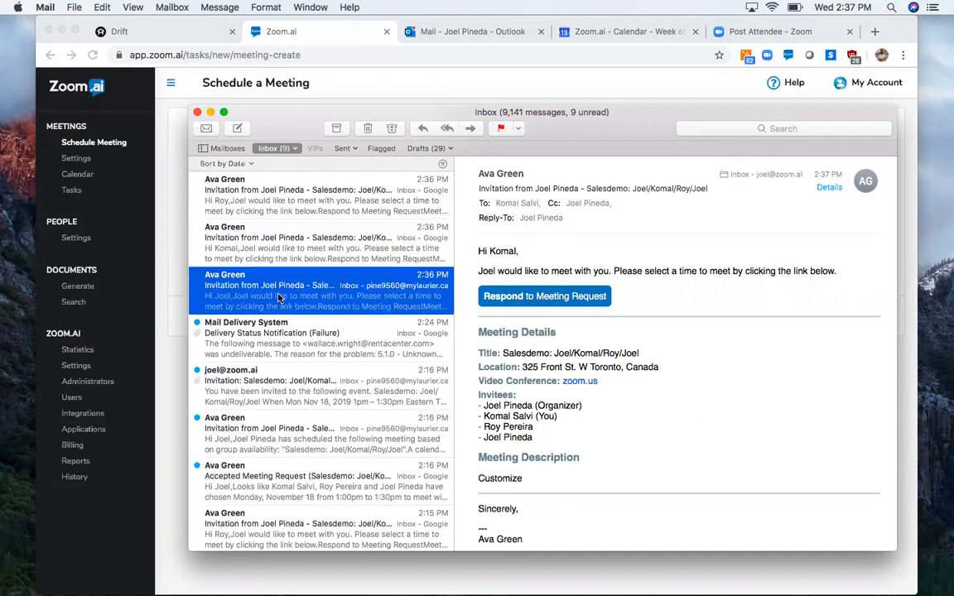
{"action": "left_click", "coordinate": [253, 222]}
{"action": "left_click", "coordinate": [270, 205]}
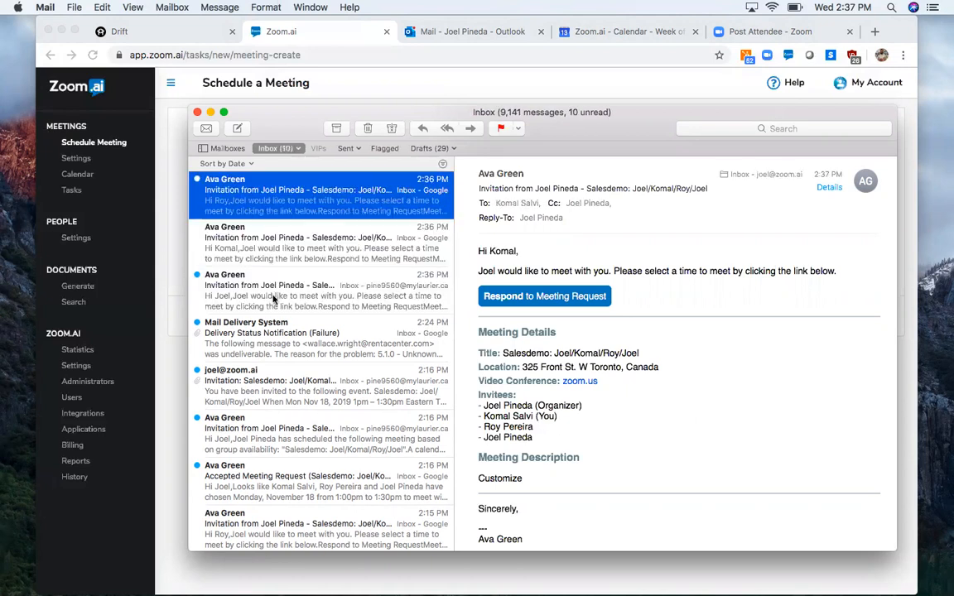
{"action": "left_click", "coordinate": [272, 291]}
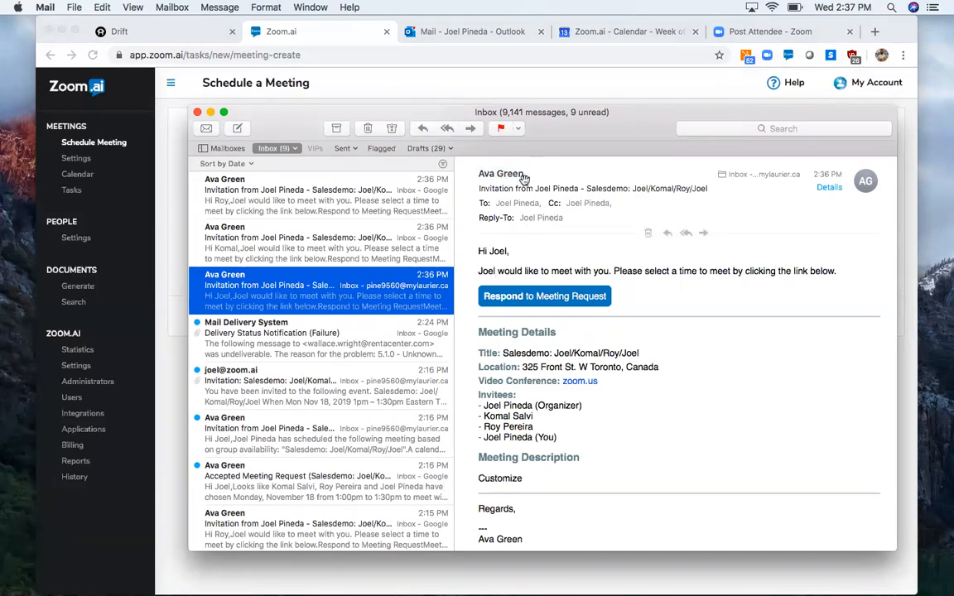
{"action": "scroll", "coordinate": [570, 331], "scroll_direction": "down", "scroll_amount": 2}
{"action": "scroll", "coordinate": [569, 331], "scroll_direction": "up", "scroll_amount": 2}
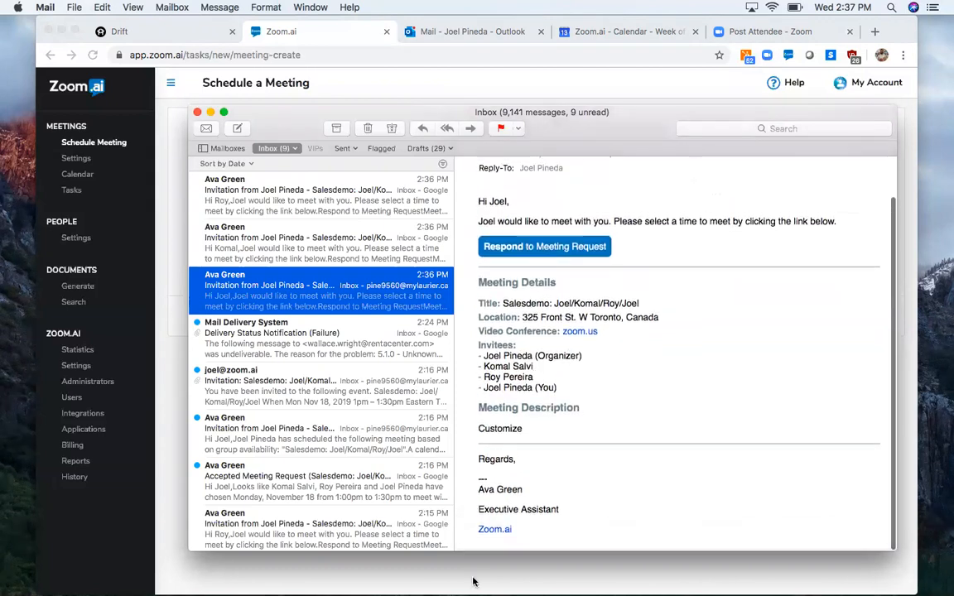
- Open the meeting request from the invitation email and suggest Monday November 18, 1:00pm - 1:30pm
{"action": "left_click", "coordinate": [565, 297]}
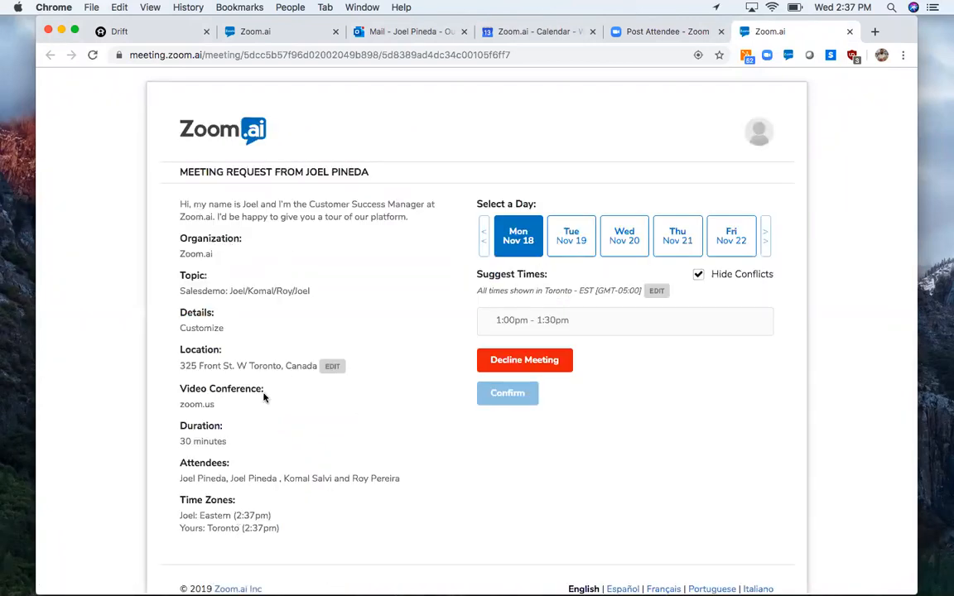
{"action": "scroll", "coordinate": [240, 492], "scroll_direction": "down", "scroll_amount": 2}
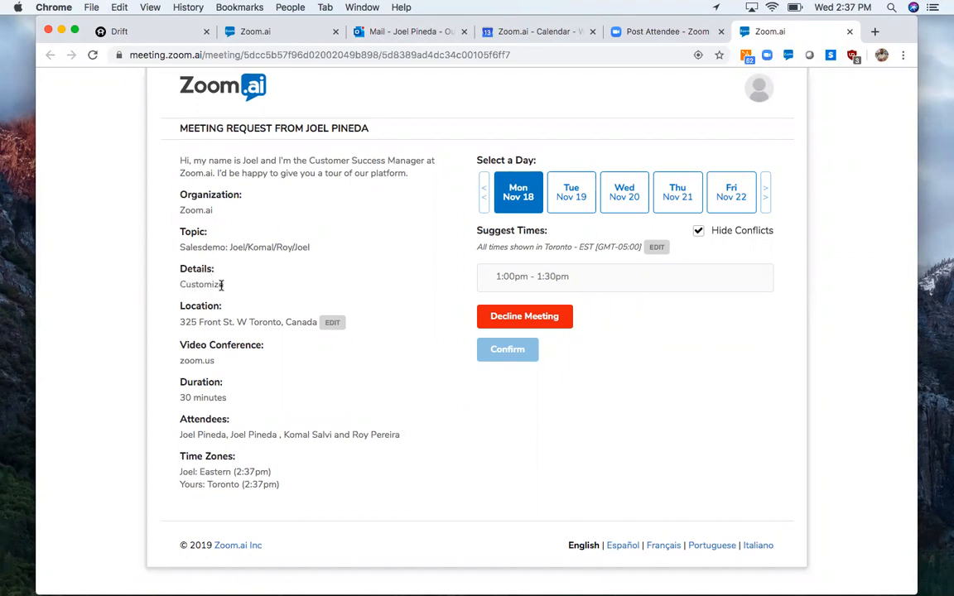
{"action": "left_click", "coordinate": [513, 292]}
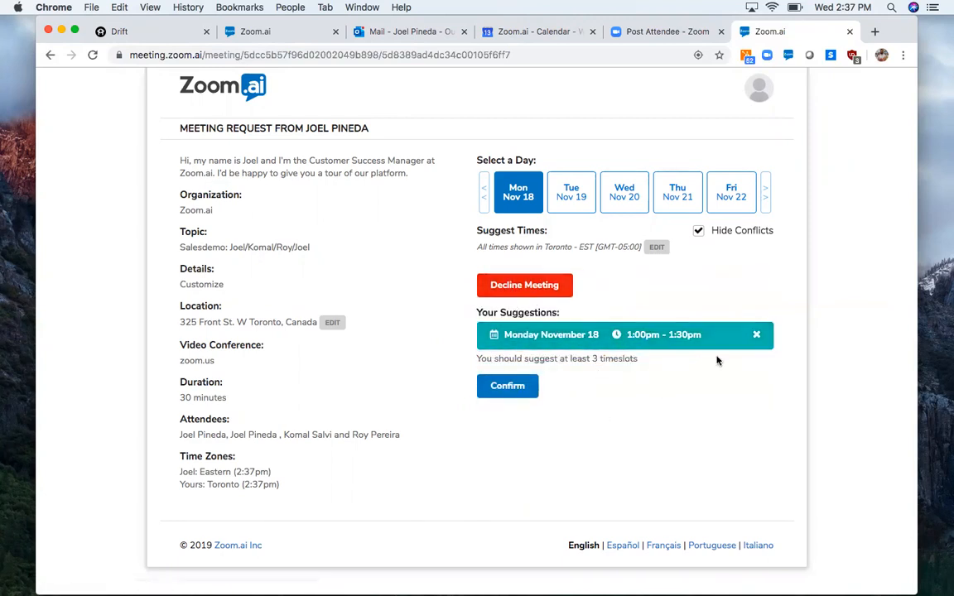
- Add Tuesday November 19, 3:30pm - 4:00pm and 4:15pm - 4:45pm as suggestions and confirm the selected timeslots
{"action": "left_click", "coordinate": [570, 200]}
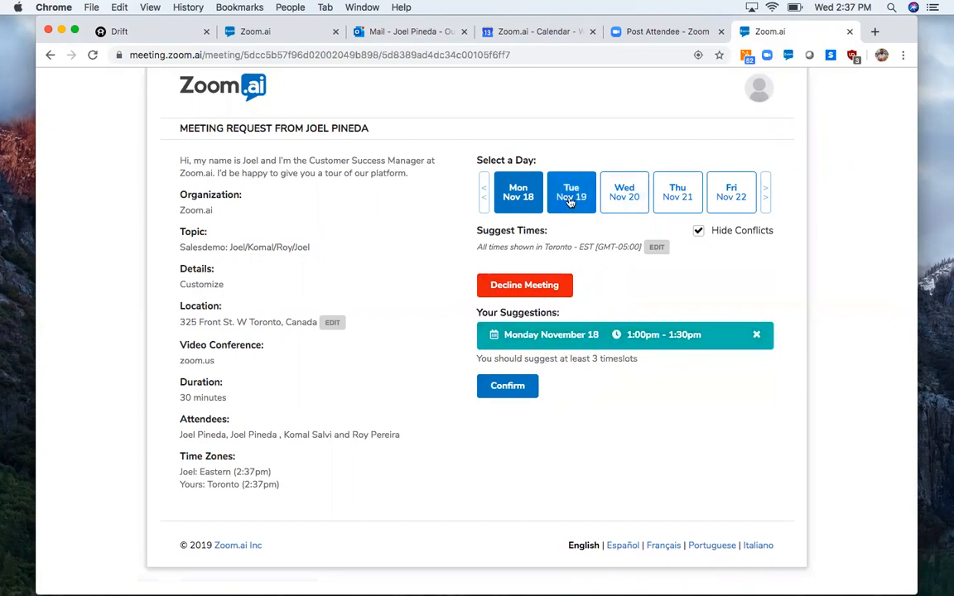
{"action": "scroll", "coordinate": [579, 315], "scroll_direction": "down", "scroll_amount": 5}
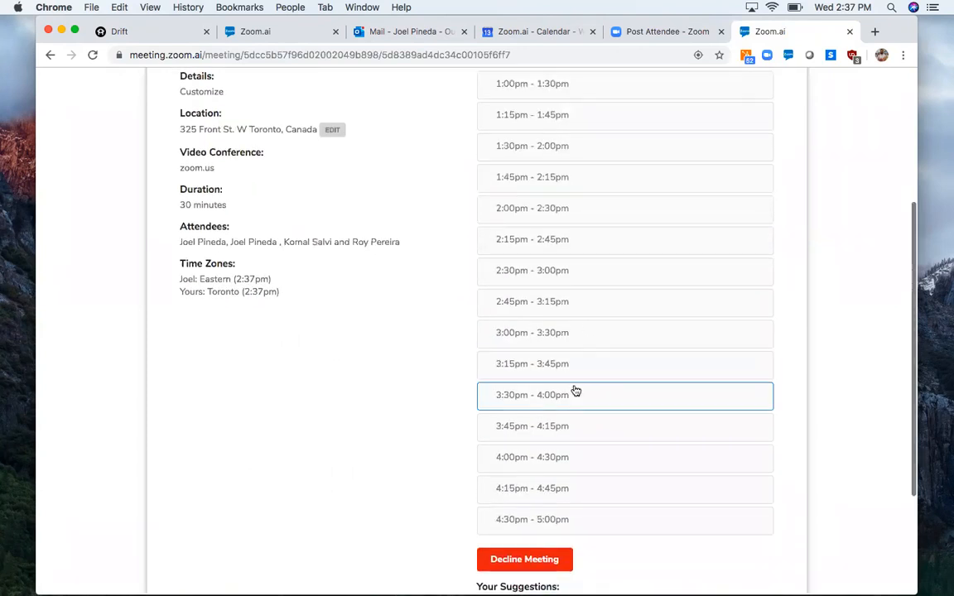
{"action": "left_click", "coordinate": [576, 394]}
{"action": "scroll", "coordinate": [576, 394], "scroll_direction": "down", "scroll_amount": 3}
{"action": "scroll", "coordinate": [590, 320], "scroll_direction": "up", "scroll_amount": 2}
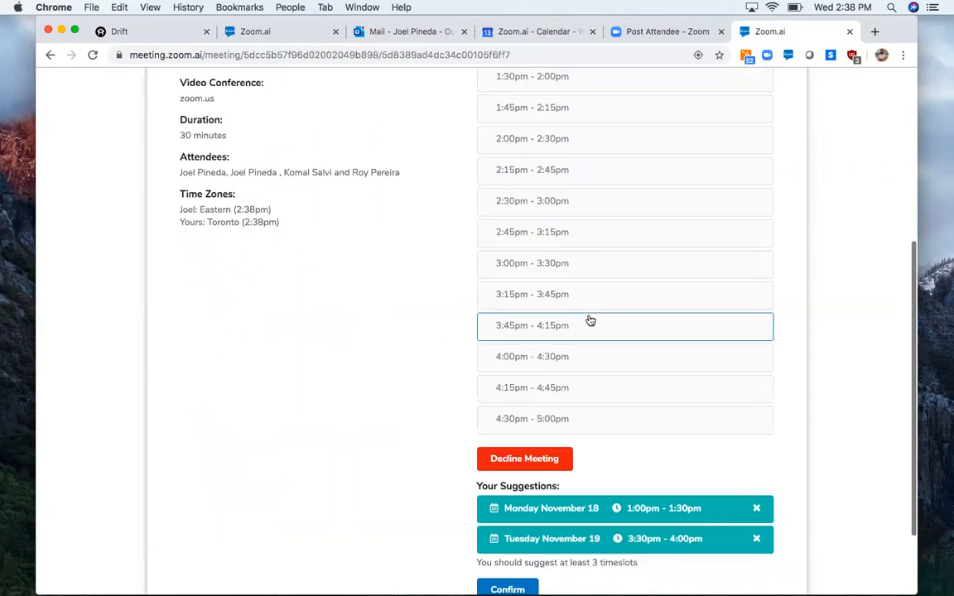
{"action": "scroll", "coordinate": [632, 423], "scroll_direction": "down", "scroll_amount": 3}
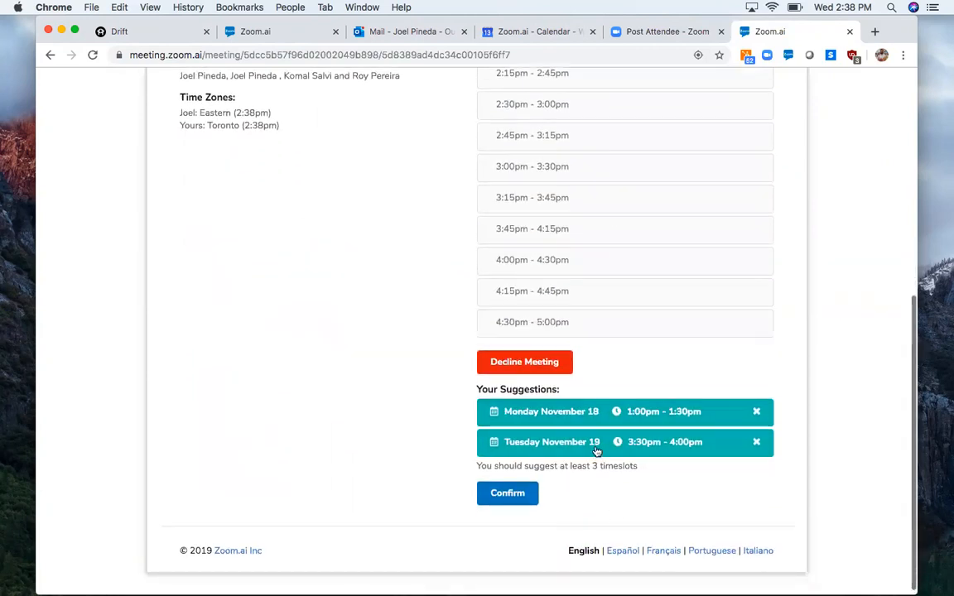
{"action": "left_click", "coordinate": [635, 289]}
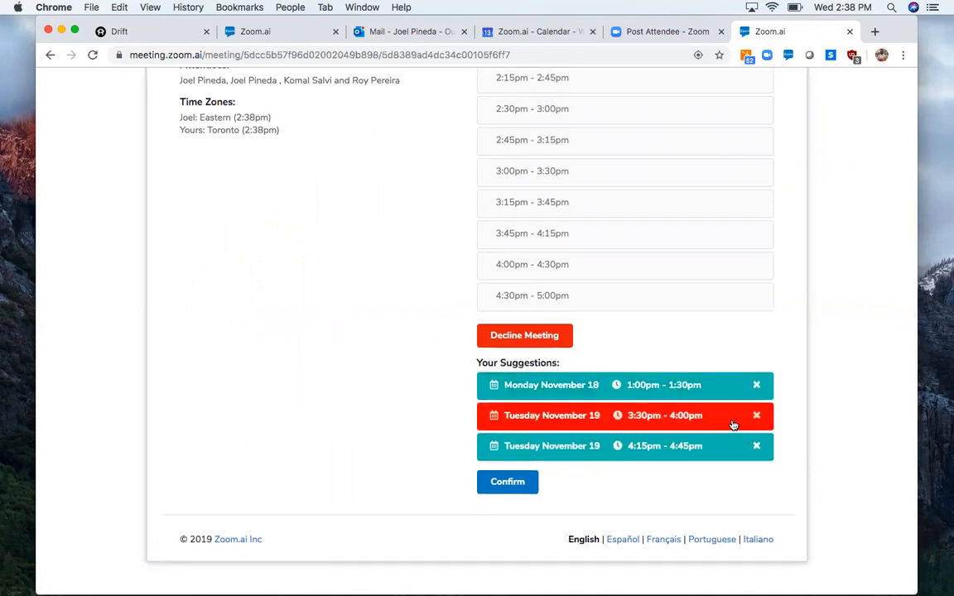
{"action": "left_click", "coordinate": [494, 497]}
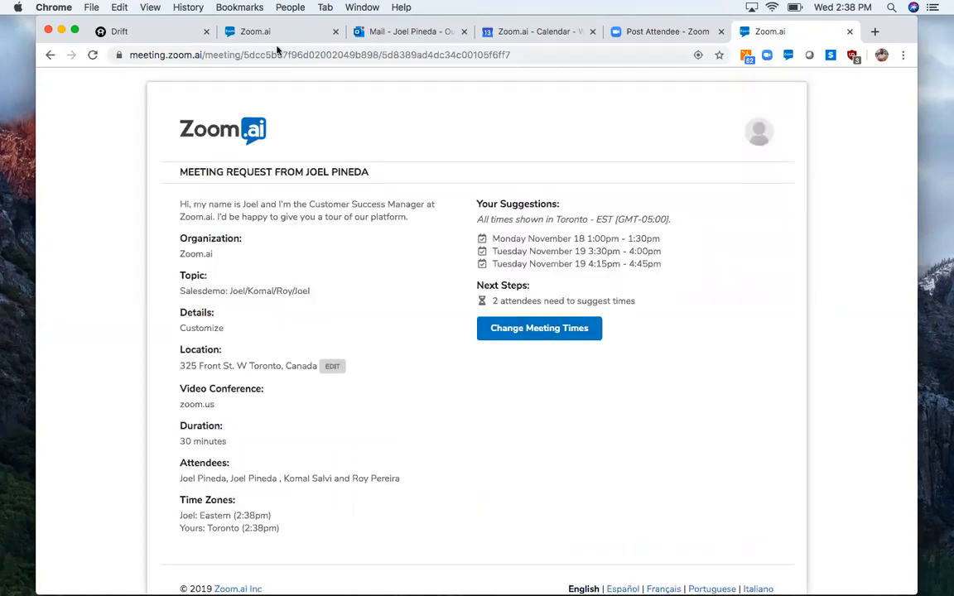
- Return to the Zoom.ai app and view the timeslots an invitee selected in the newest completed Salesdemo meeting request
{"action": "left_click", "coordinate": [248, 36]}
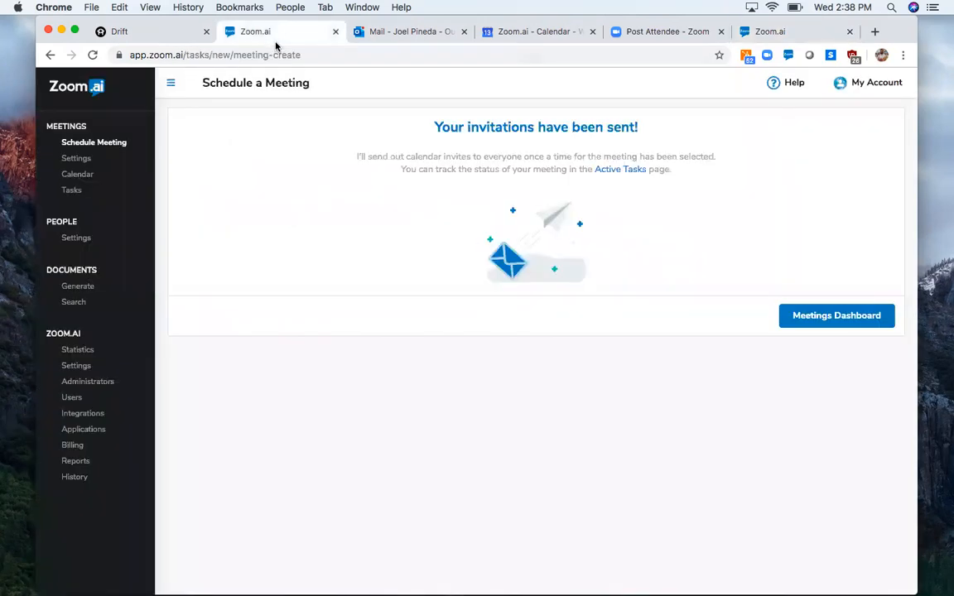
{"action": "left_click", "coordinate": [71, 190]}
{"action": "left_click", "coordinate": [249, 205]}
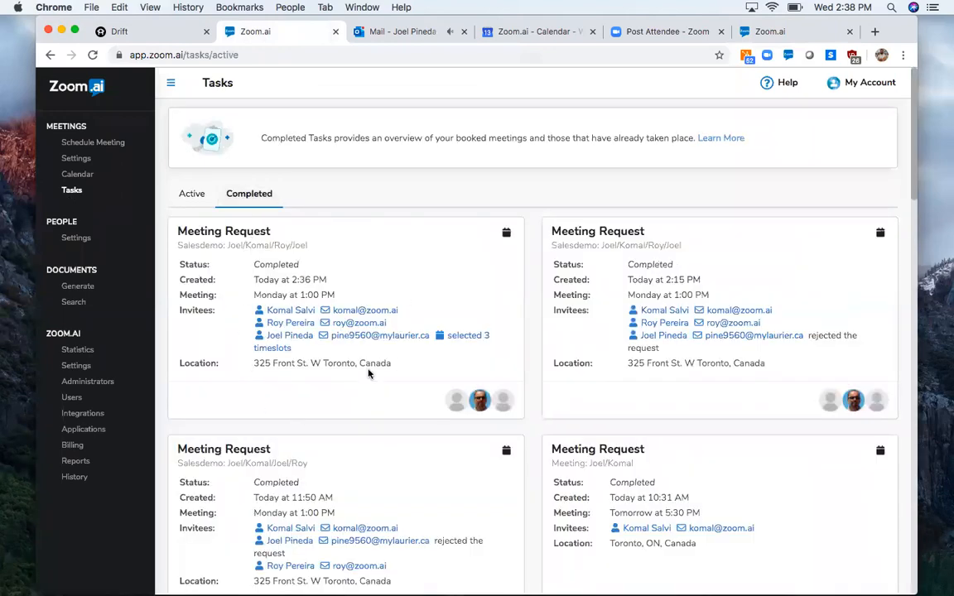
{"action": "left_click", "coordinate": [452, 338]}
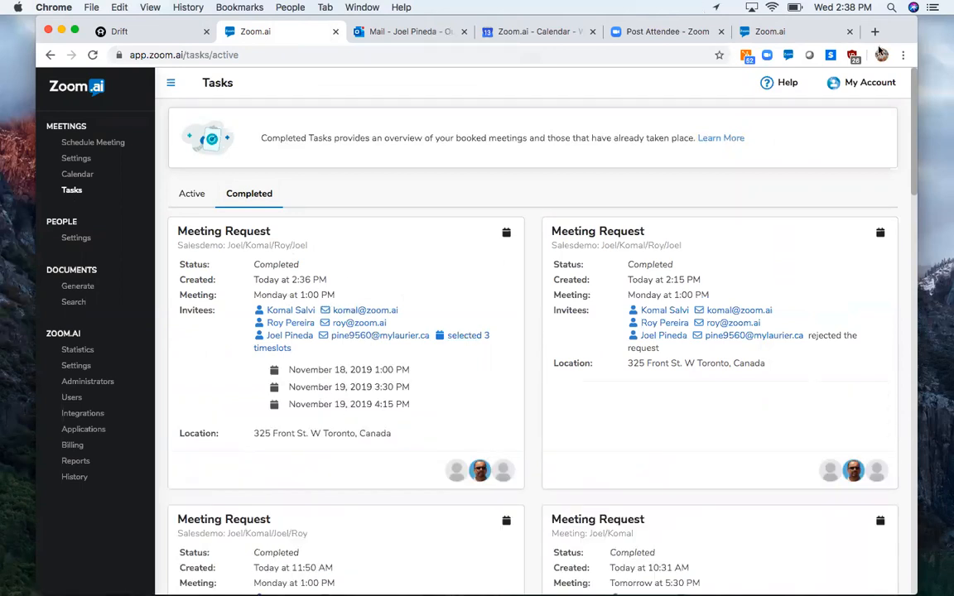
- Switch to Google Calendar and inspect the details of the 1 PM Salesdemo event on Monday, November 18
{"action": "left_click", "coordinate": [534, 34]}
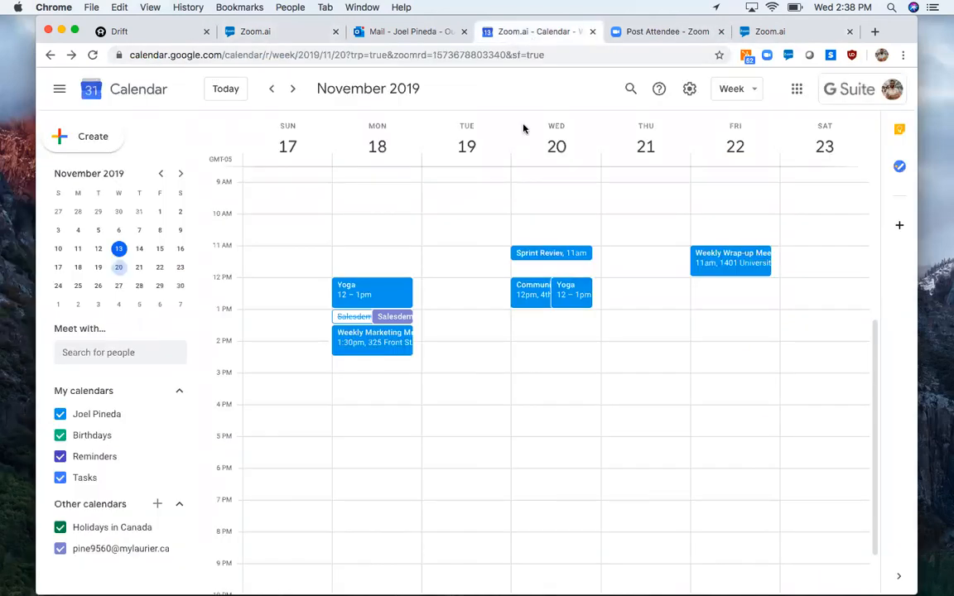
{"action": "left_click", "coordinate": [359, 317]}
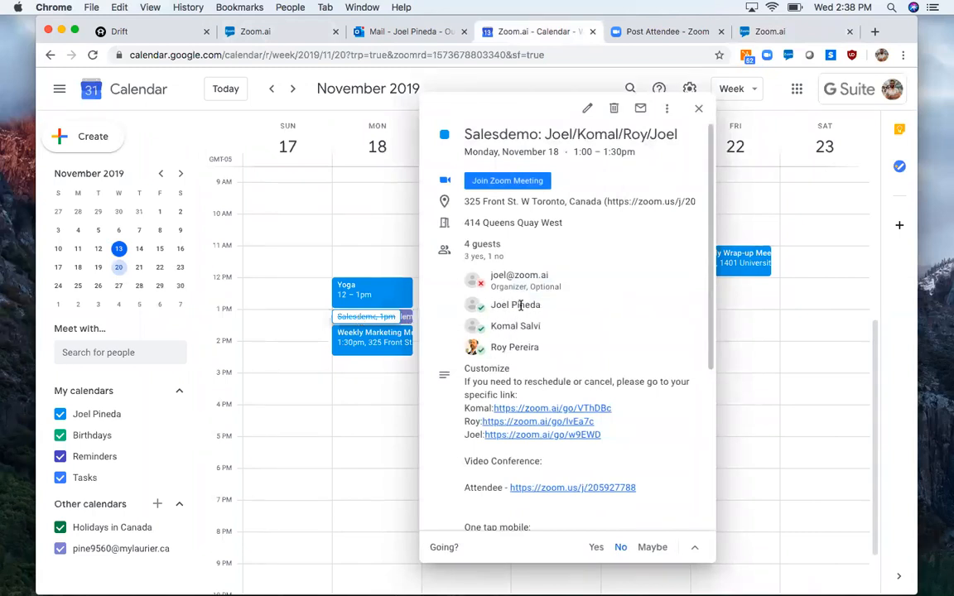
{"action": "mouse_move", "coordinate": [519, 306]}
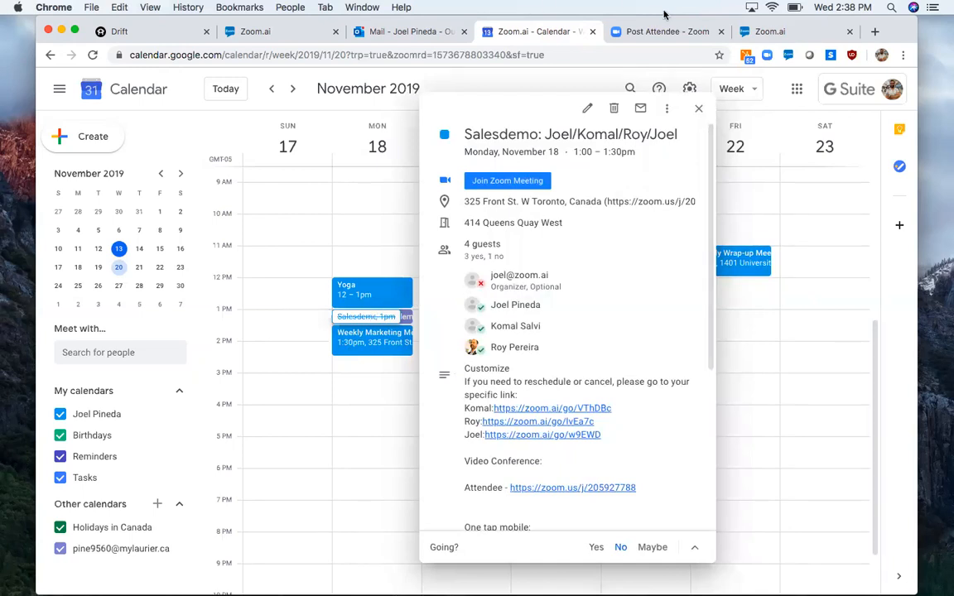
- Switch back to the Zoom.ai app and review the pending meeting requests and reminders among the active tasks
{"action": "left_click", "coordinate": [282, 38]}
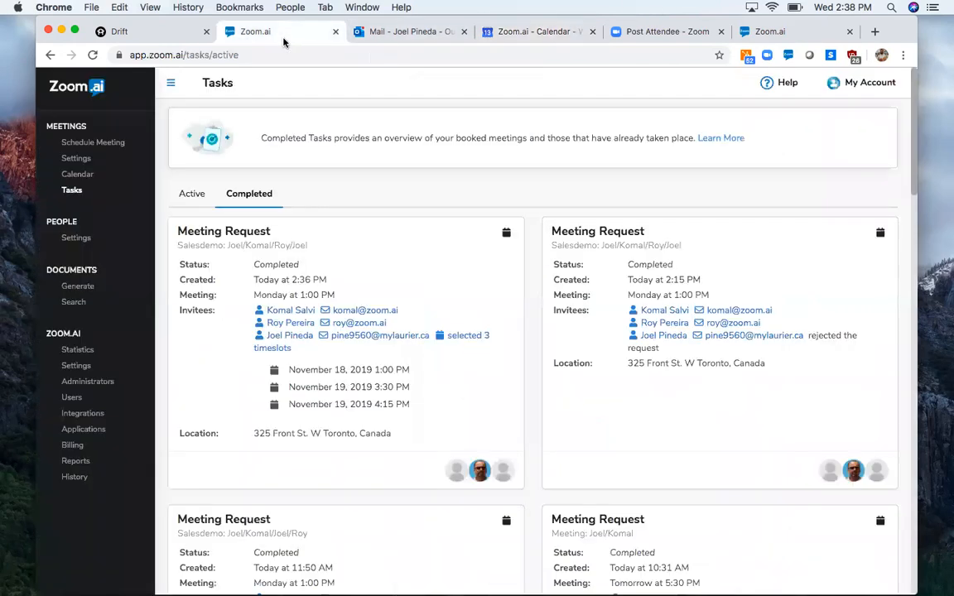
{"action": "left_click", "coordinate": [69, 188]}
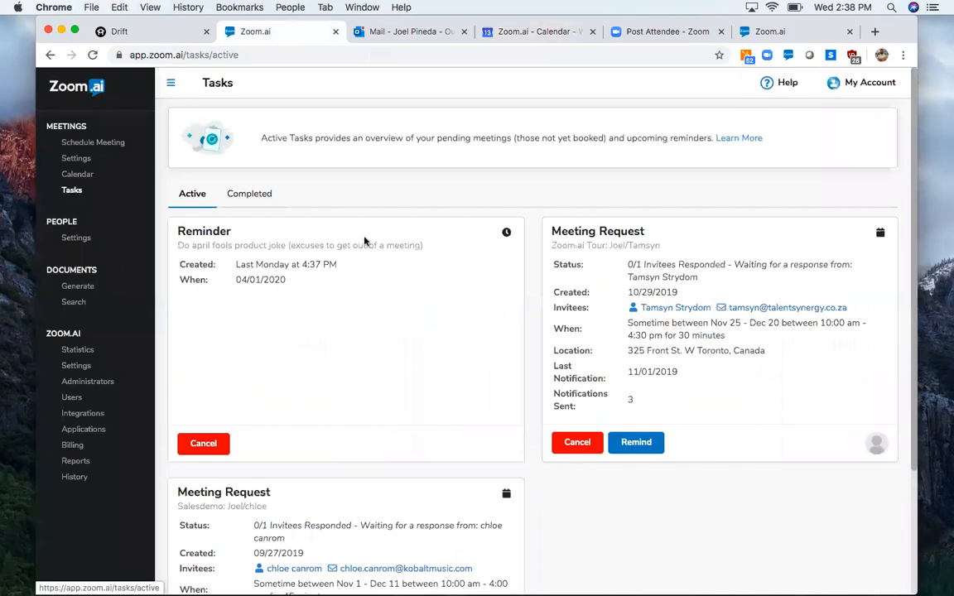
{"action": "scroll", "coordinate": [492, 239], "scroll_direction": "down", "scroll_amount": 2}
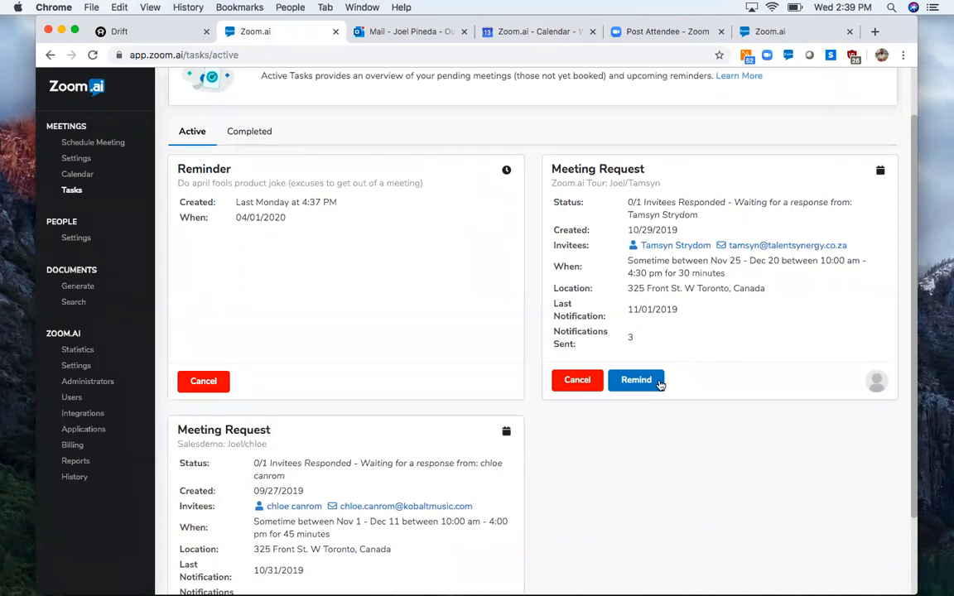
- Open the second invitee's contact profile from the newest completed meeting request and review its personality, HubSpot and similarities sections
{"action": "left_click", "coordinate": [251, 132]}
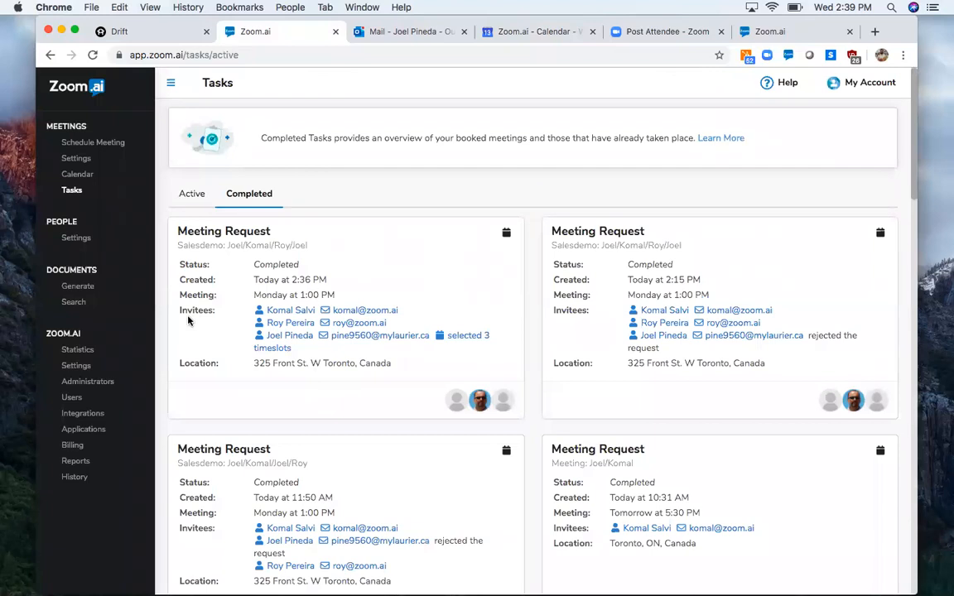
{"action": "left_click", "coordinate": [291, 324]}
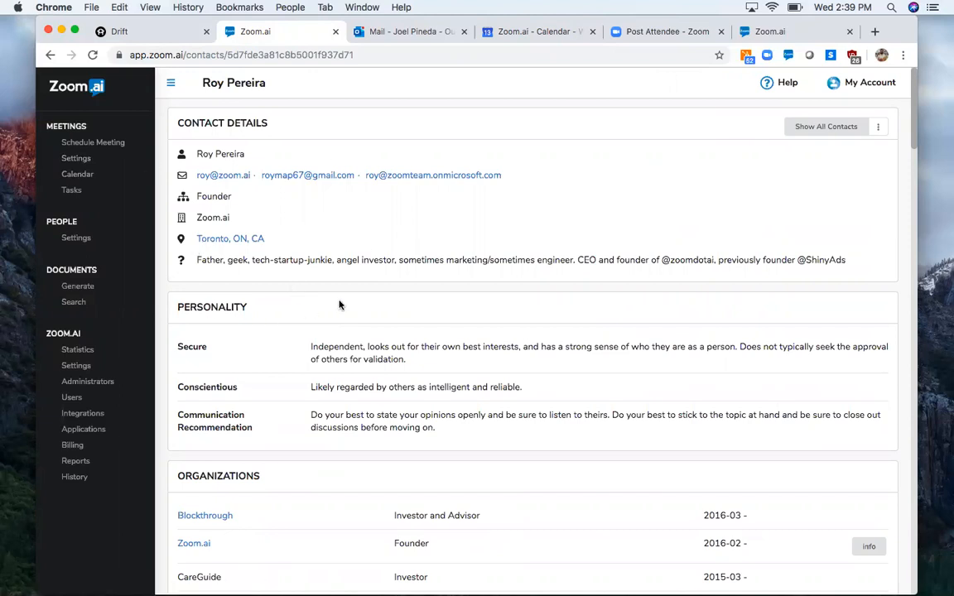
{"action": "scroll", "coordinate": [298, 397], "scroll_direction": "down", "scroll_amount": 5}
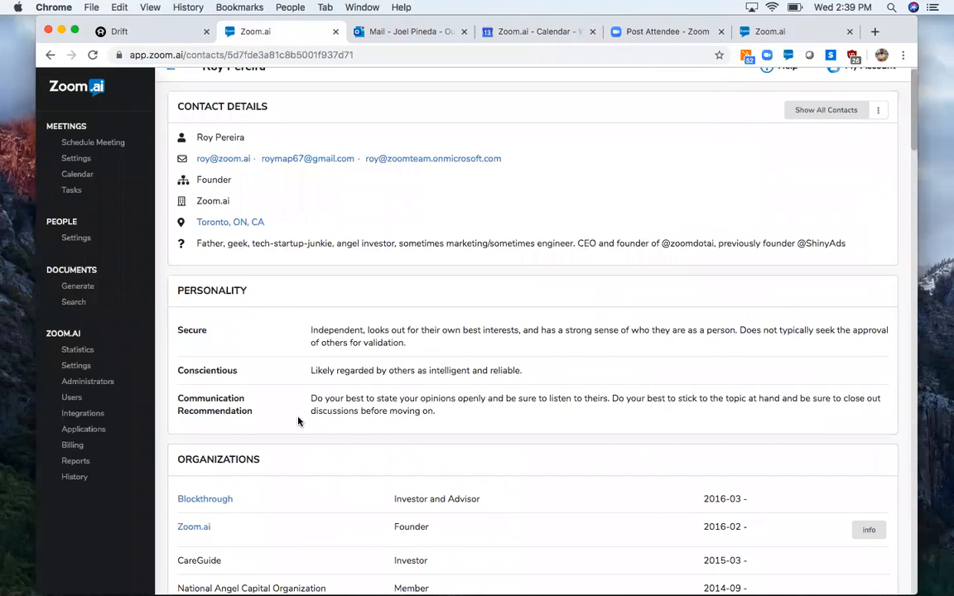
{"action": "scroll", "coordinate": [267, 315], "scroll_direction": "down", "scroll_amount": 8}
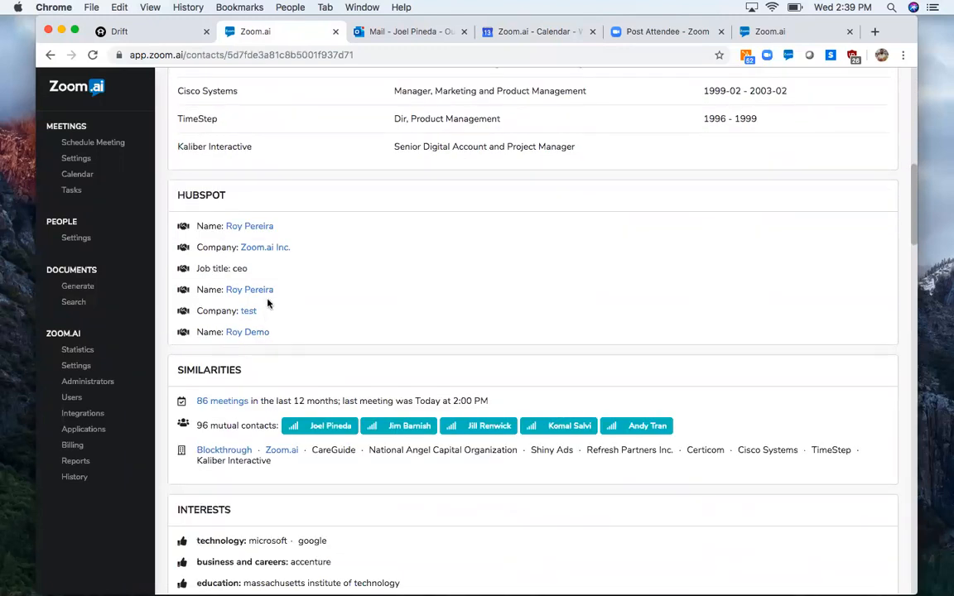
{"action": "scroll", "coordinate": [267, 304], "scroll_direction": "up", "scroll_amount": 15}
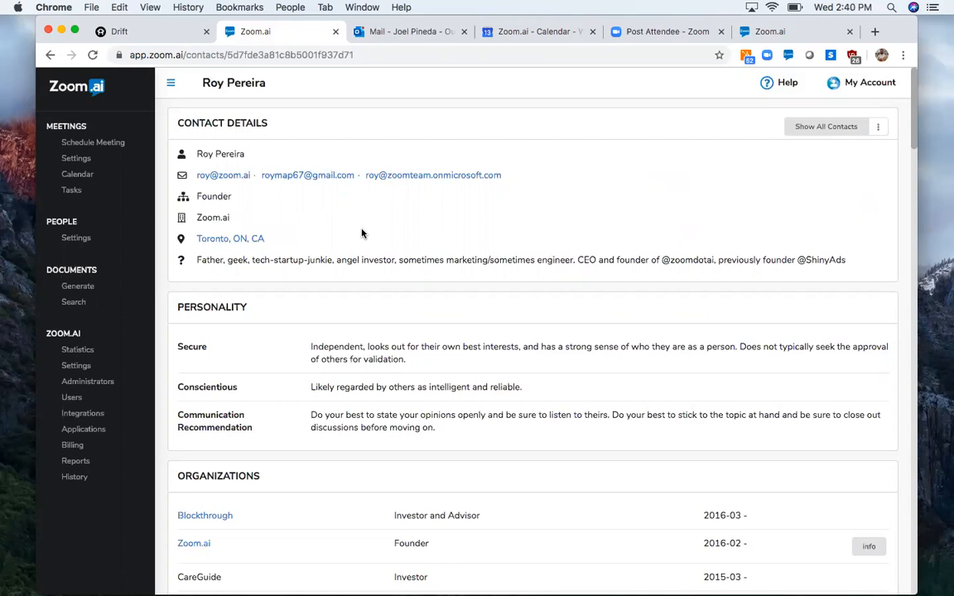
- View the account's installed integrations and open the directory for adding another one
{"action": "left_click", "coordinate": [870, 94]}
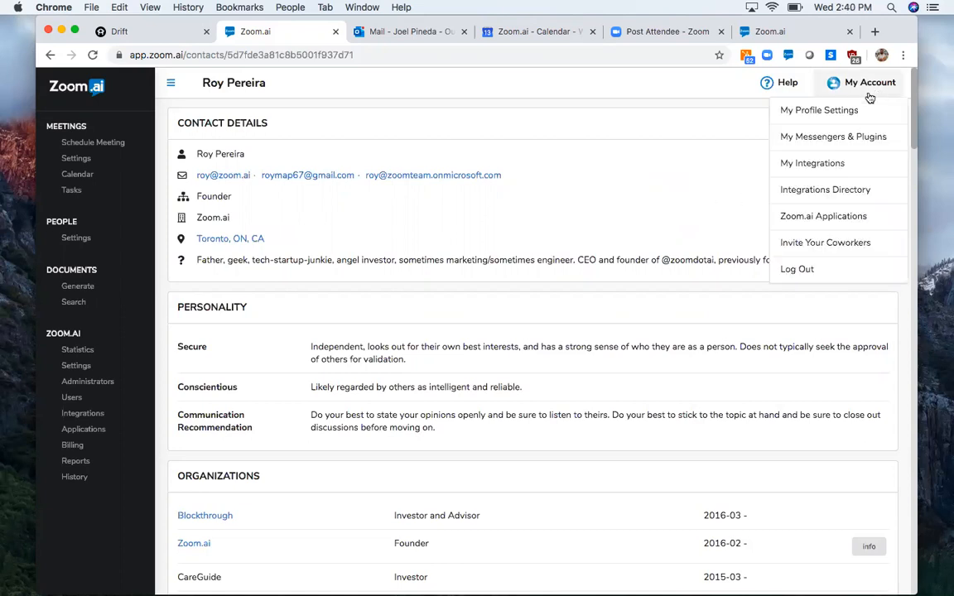
{"action": "left_click", "coordinate": [790, 165]}
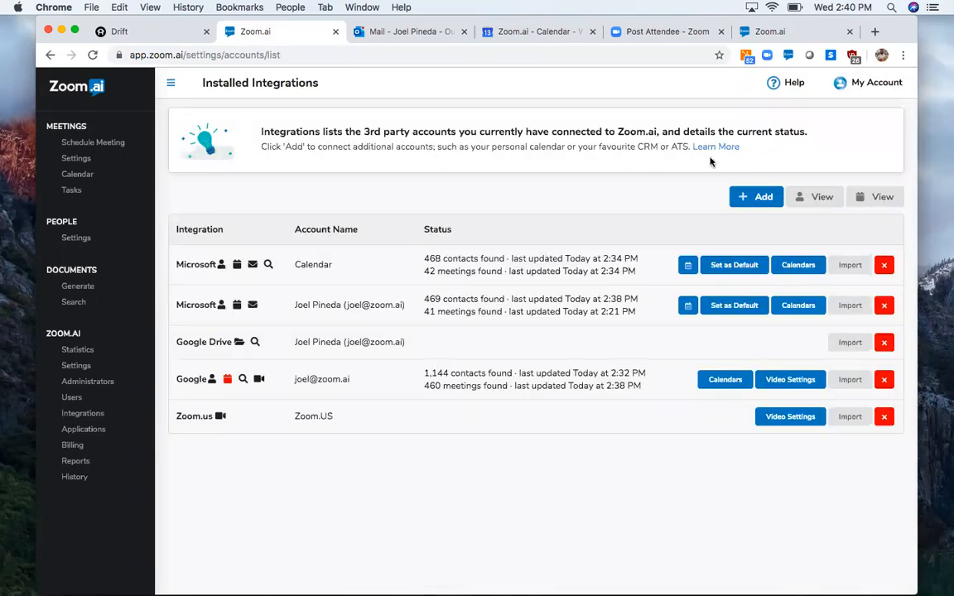
{"action": "left_click", "coordinate": [753, 196]}
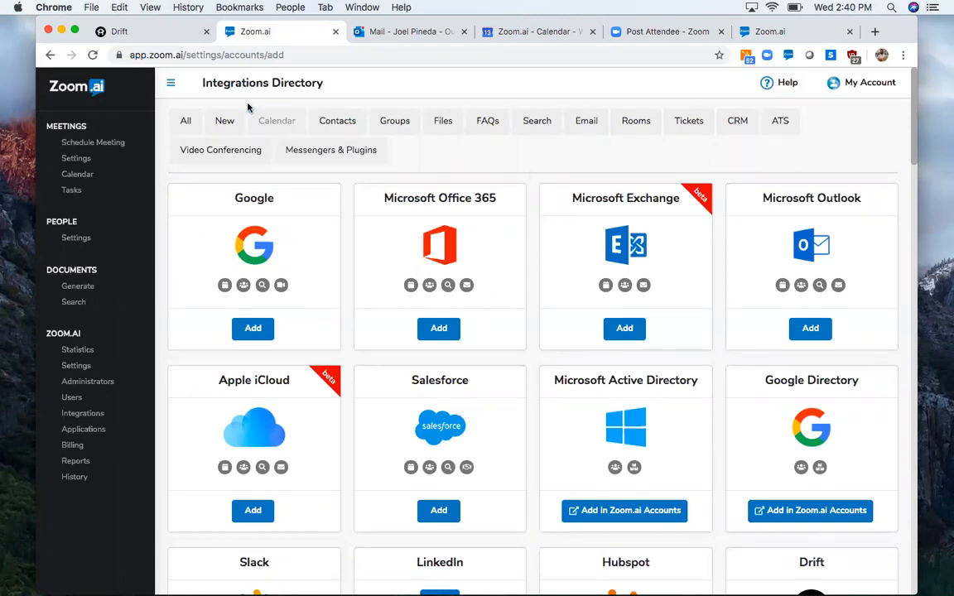
- Browse the integrations directory by category, from Calendar, Contacts, Groups and Files through Search, Email, Rooms, Tickets and CRM to ATS
{"action": "left_click", "coordinate": [277, 121]}
{"action": "left_click", "coordinate": [333, 121]}
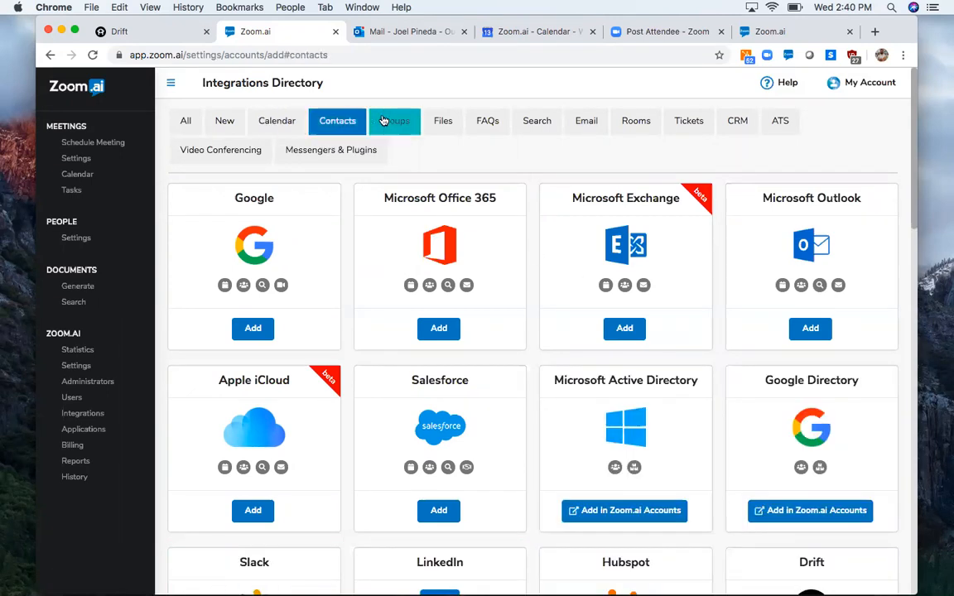
{"action": "left_click", "coordinate": [395, 121]}
{"action": "left_click", "coordinate": [437, 123]}
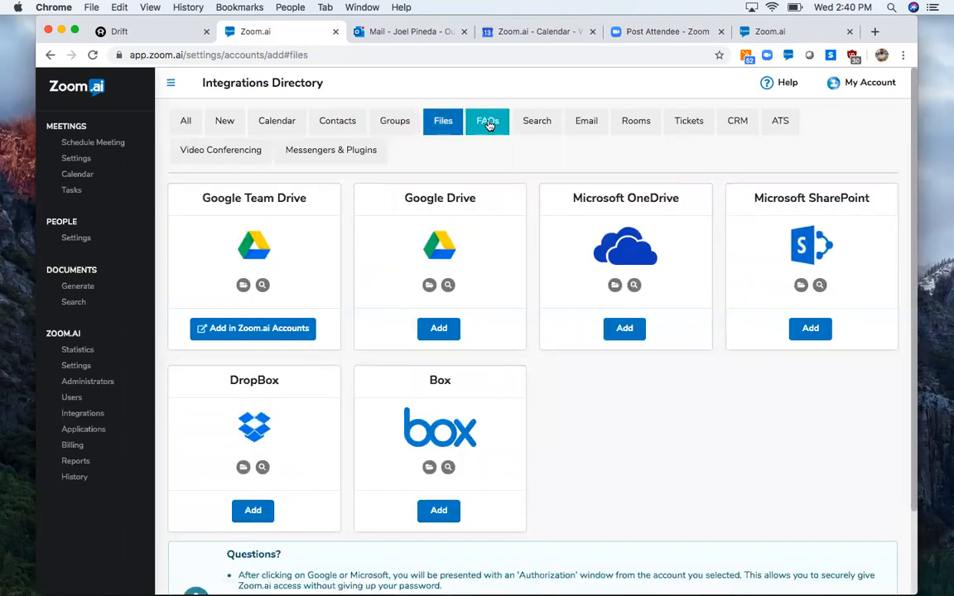
{"action": "left_click", "coordinate": [537, 121]}
{"action": "left_click", "coordinate": [586, 122]}
{"action": "left_click", "coordinate": [633, 122]}
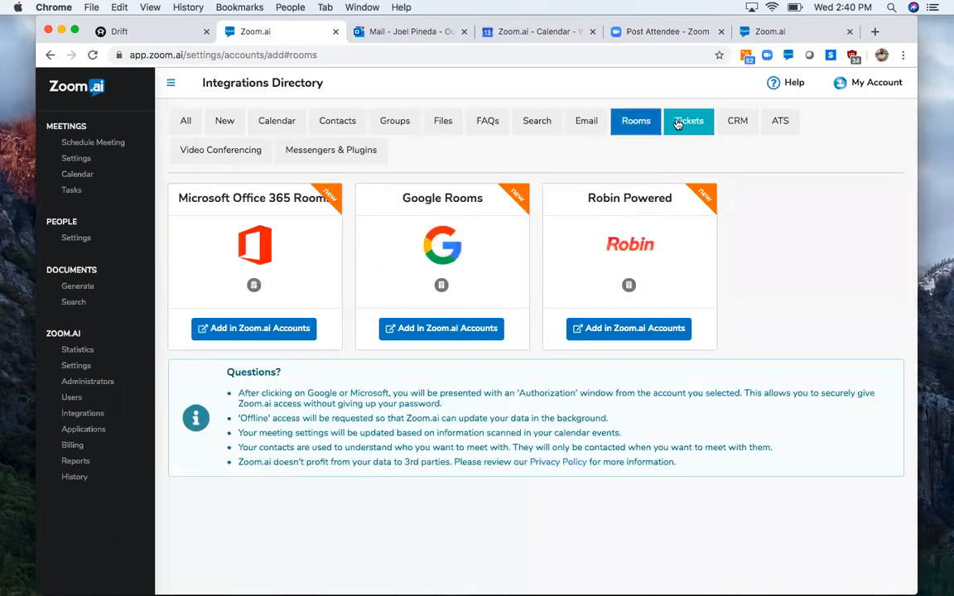
{"action": "left_click", "coordinate": [691, 121]}
{"action": "left_click", "coordinate": [731, 122]}
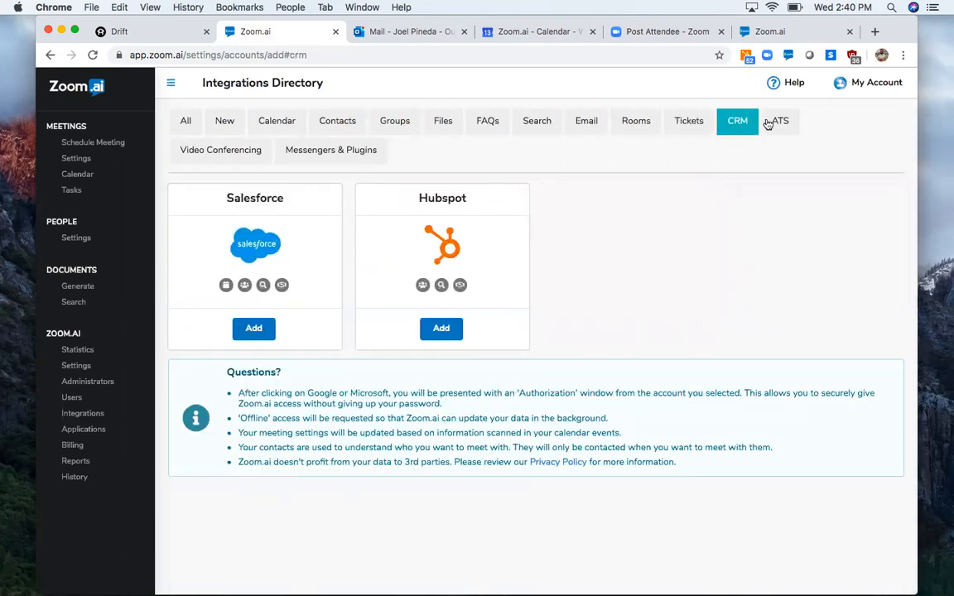
{"action": "left_click", "coordinate": [770, 123]}
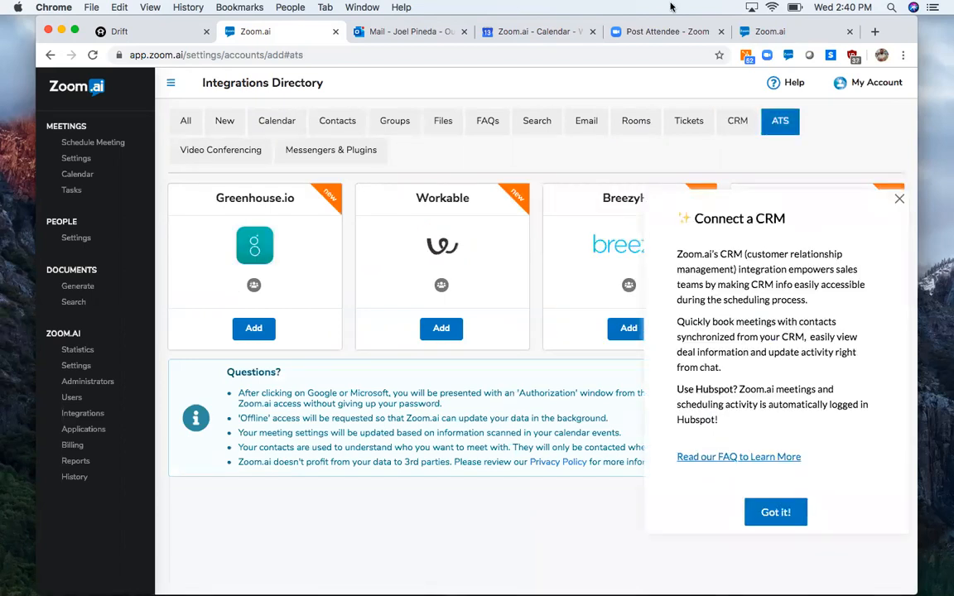
- Switch to the Outlook inbox and view the additional actions and add-ins available for the open message
{"action": "left_click", "coordinate": [391, 31]}
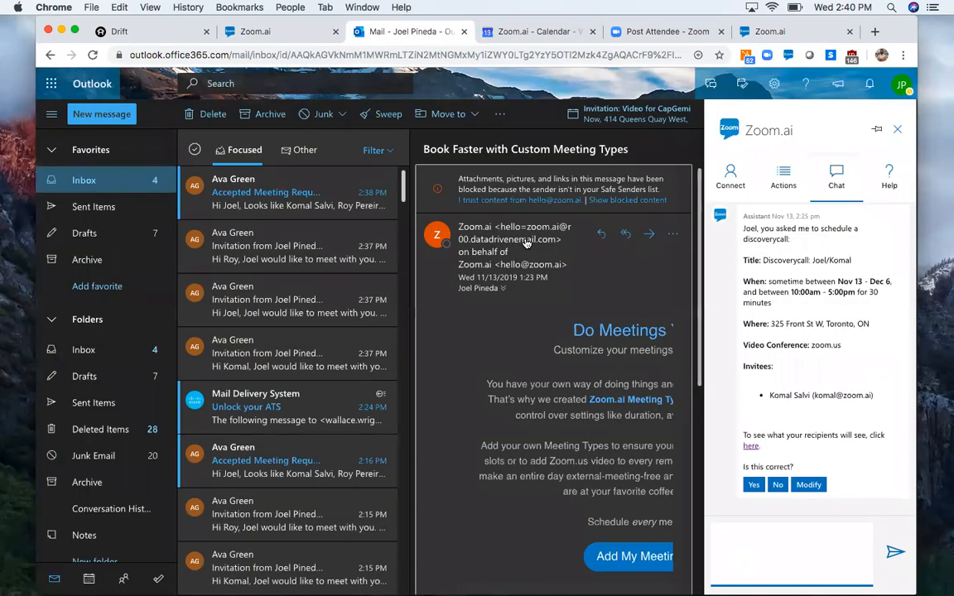
{"action": "left_click", "coordinate": [673, 233]}
{"action": "scroll", "coordinate": [732, 387], "scroll_direction": "down", "scroll_amount": 3}
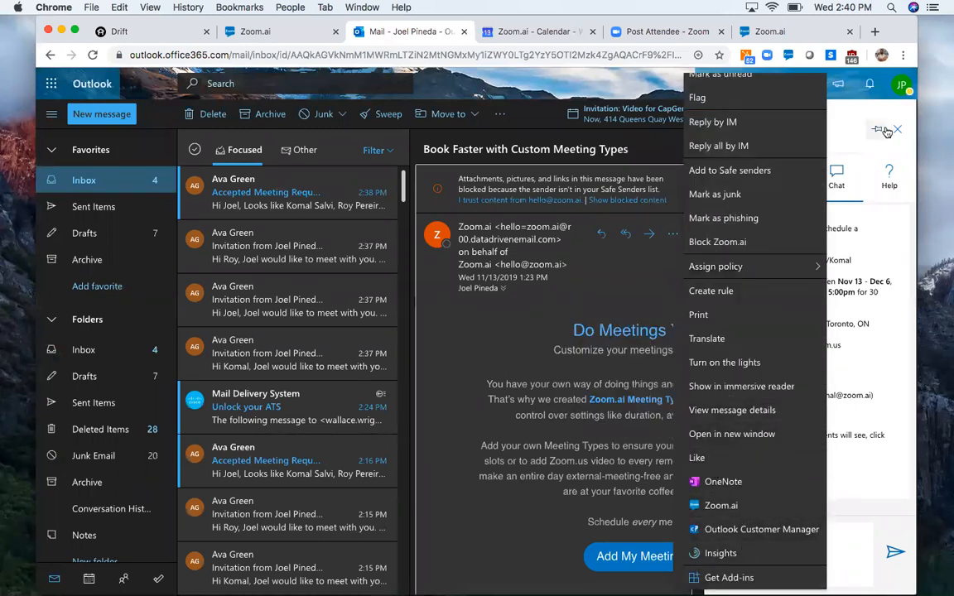
{"action": "left_click", "coordinate": [865, 110]}
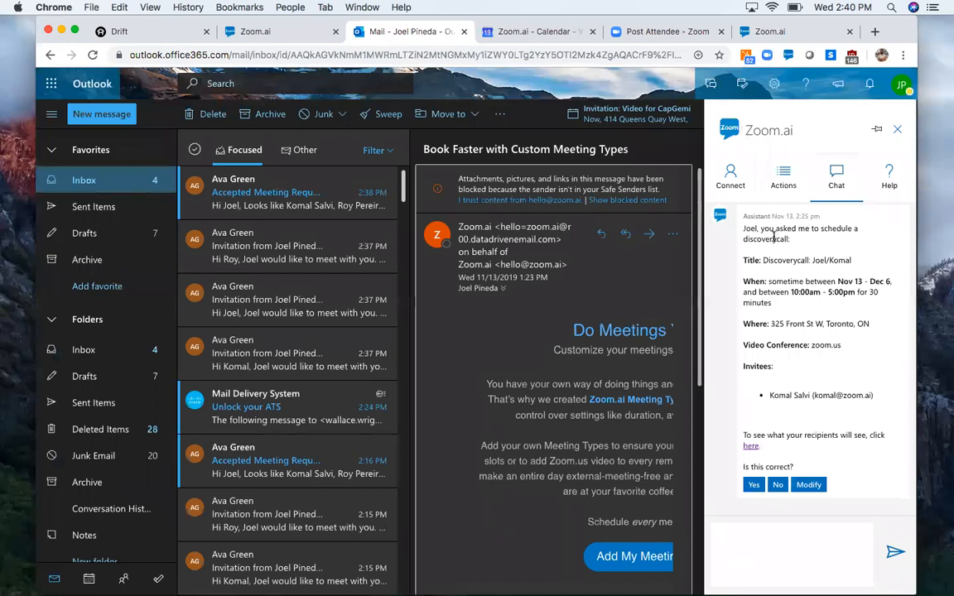
- Send the greeting "hi" to the assistant in Outlook's Zoom.ai chat
{"action": "left_click", "coordinate": [784, 536]}
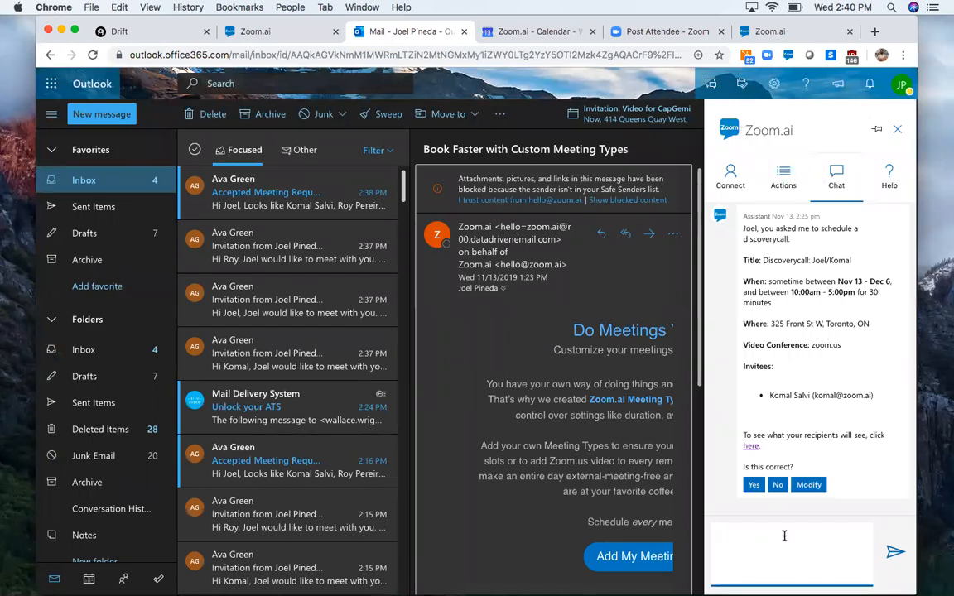
{"action": "type", "text": "hi"}
{"action": "key", "text": "Return"}
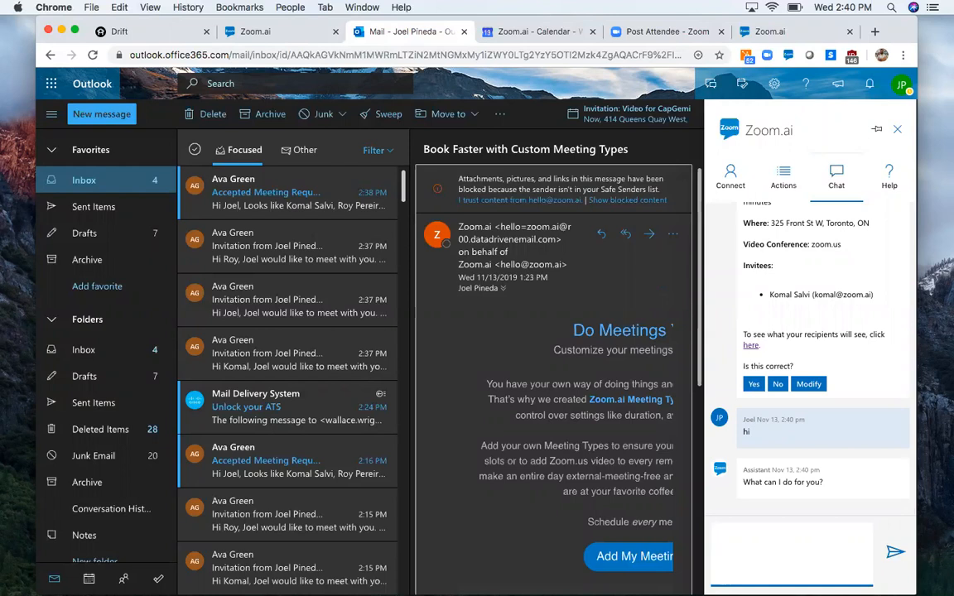
- Ask the chat assistant for a meeting with a contact by first name, and reject the proposed meeting details
{"action": "type", "text": "meeting with komal"}
{"action": "key", "text": "Return"}
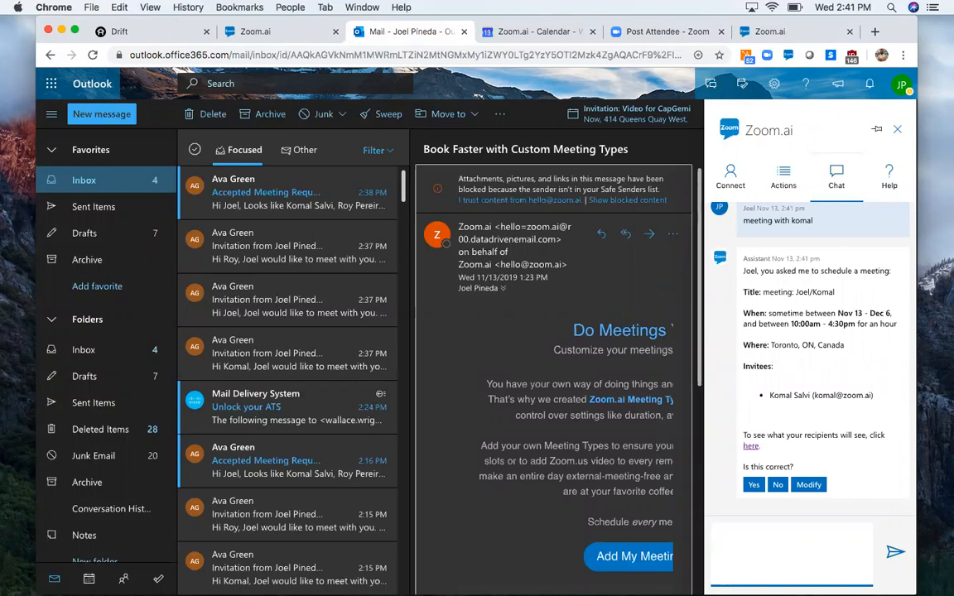
{"action": "left_click", "coordinate": [777, 484]}
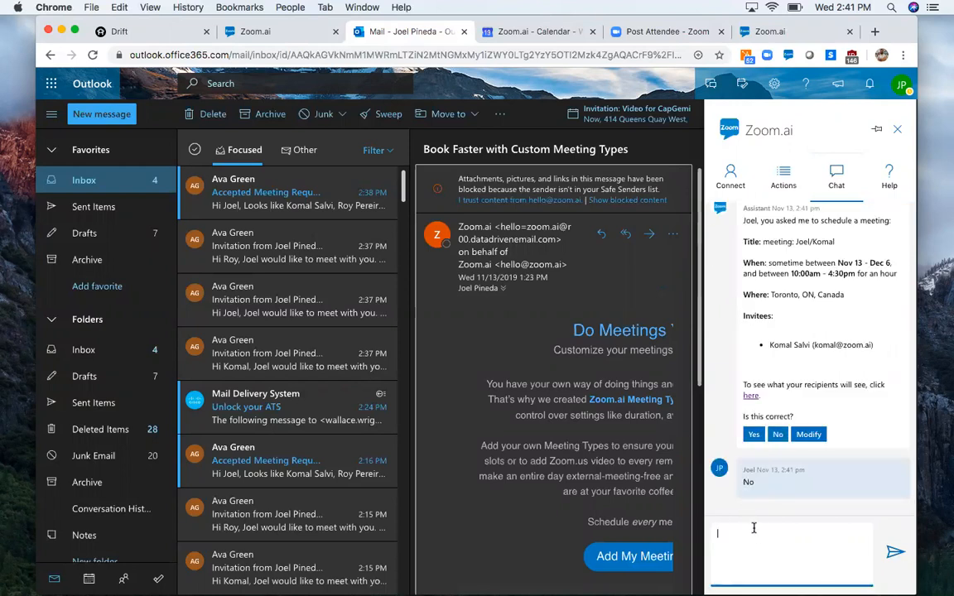
- Switch to the Zoom.ai app and open the Name & Link section of the Salesdemo meeting type in the meeting settings
{"action": "left_click", "coordinate": [255, 31]}
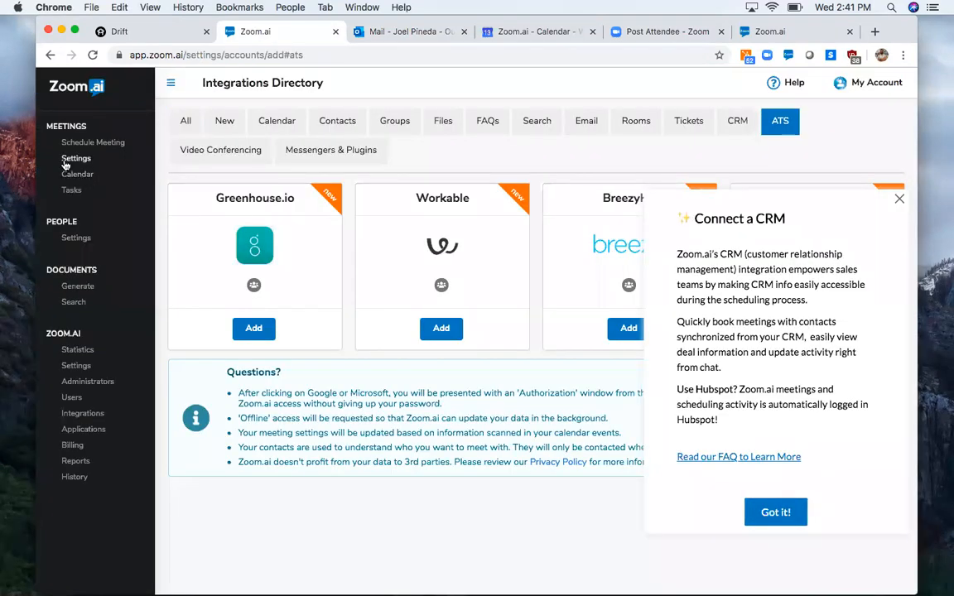
{"action": "left_click", "coordinate": [76, 158]}
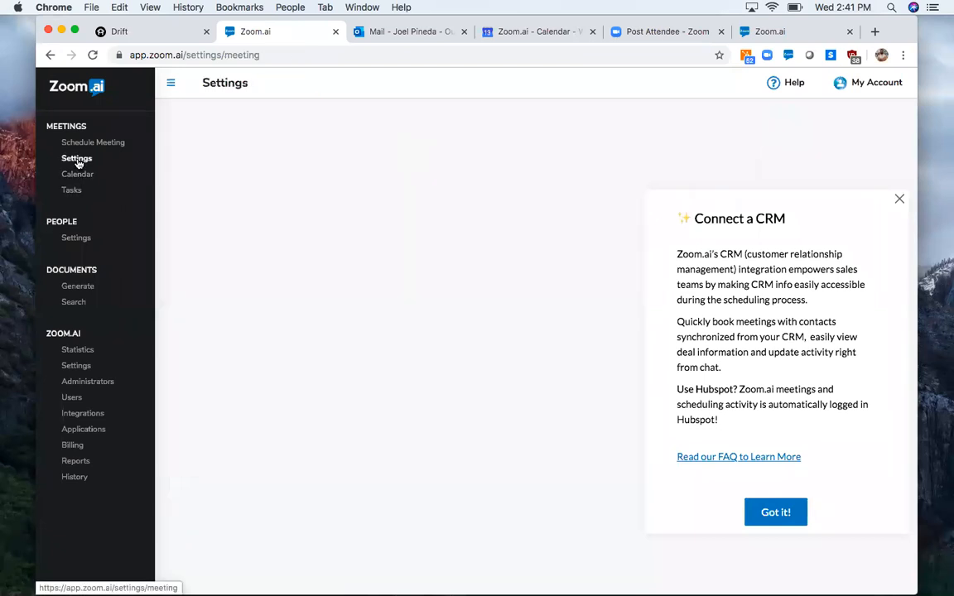
{"action": "left_click", "coordinate": [899, 199]}
{"action": "left_click", "coordinate": [832, 319]}
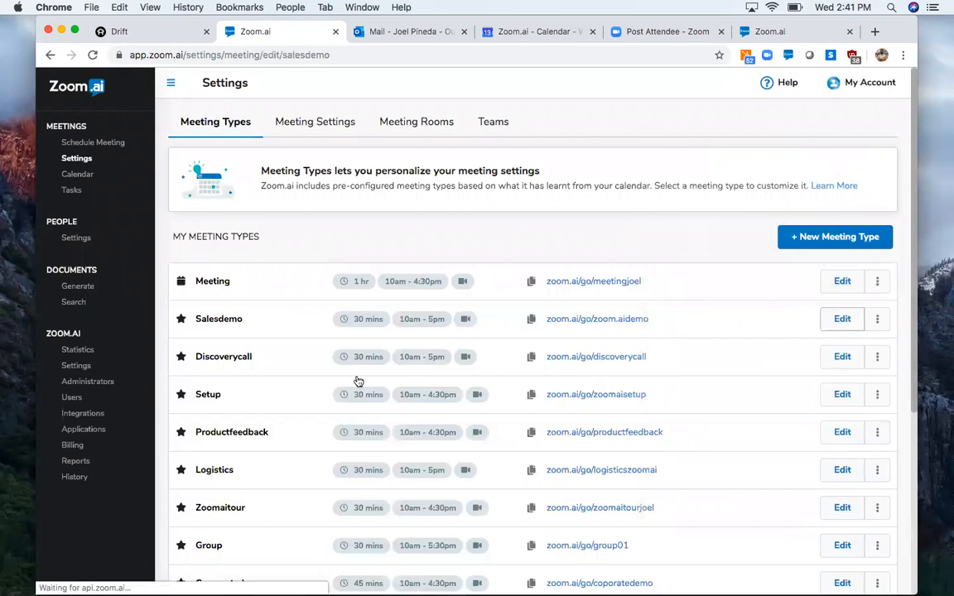
{"action": "left_click", "coordinate": [183, 290]}
{"action": "scroll", "coordinate": [509, 224], "scroll_direction": "down", "scroll_amount": 3}
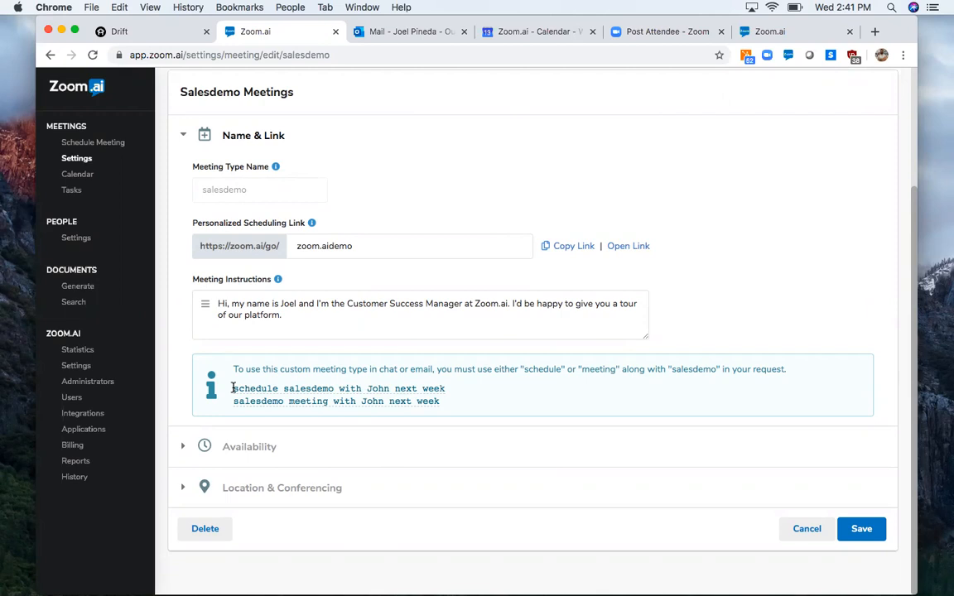
- Copy the phrase "schedule salesdemo" and send it in Outlook's Zoom.ai chat, followed by "with" and the contact's first name
{"action": "left_click_drag", "start_coordinate": [233, 388], "coordinate": [336, 387]}
{"action": "key", "text": "ctrl+c"}
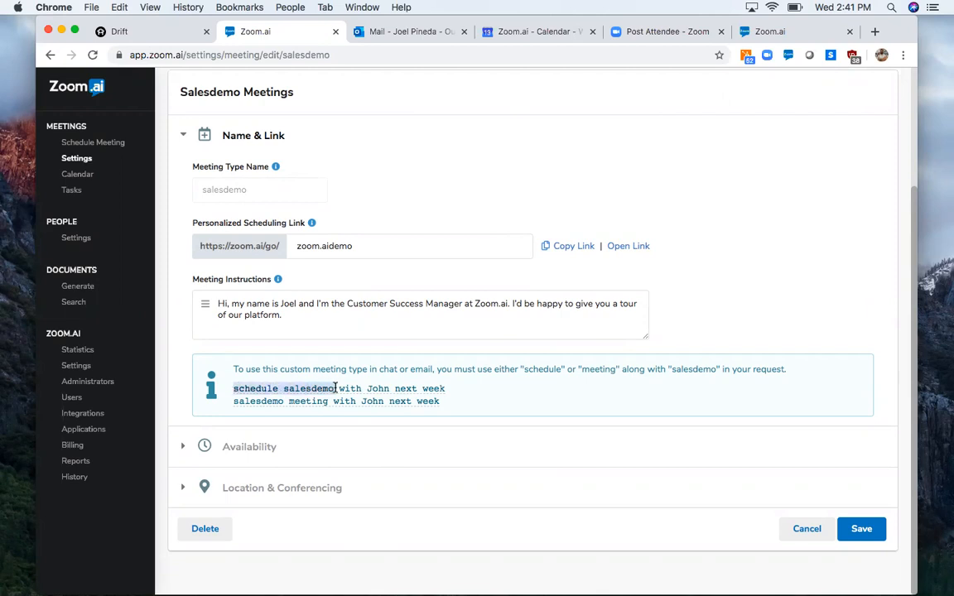
{"action": "left_click", "coordinate": [431, 33]}
{"action": "left_click", "coordinate": [727, 532]}
{"action": "key", "text": "ctrl+v"}
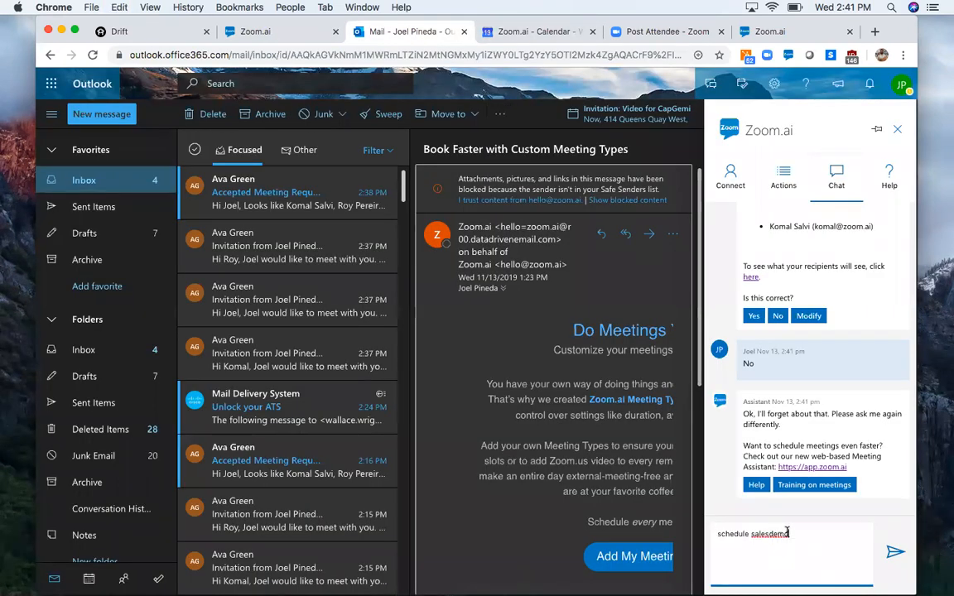
{"action": "type", "text": "with komal"}
{"action": "key", "text": "Return"}
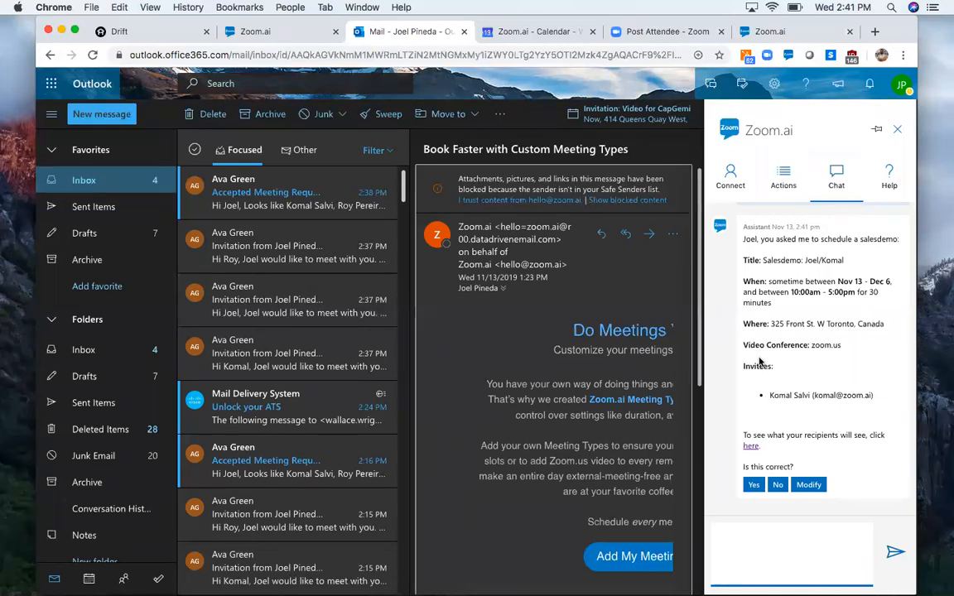
- Switch back to the Zoom.ai app and open the form for scheduling a new meeting
{"action": "left_click", "coordinate": [272, 38]}
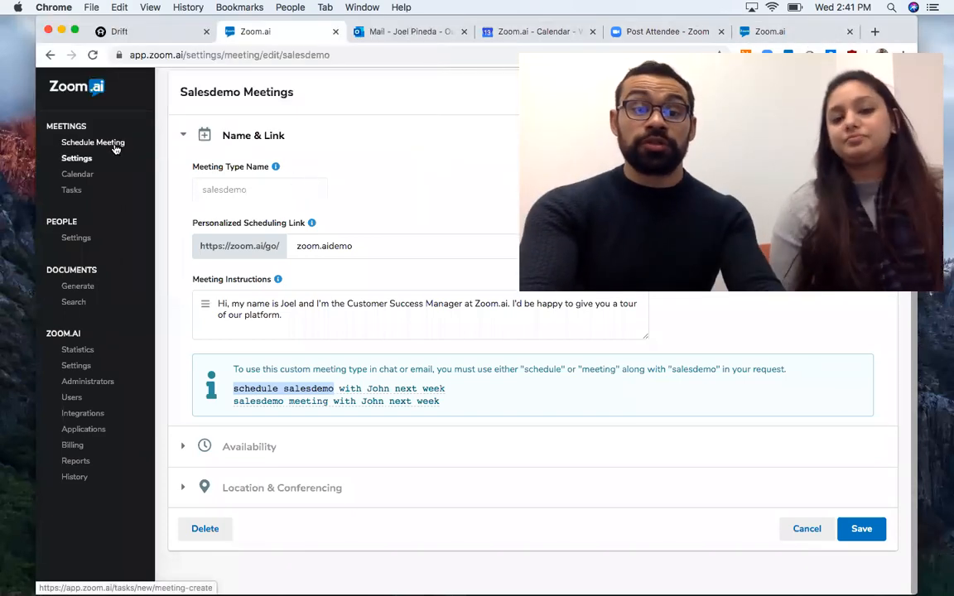
{"action": "left_click", "coordinate": [115, 149]}
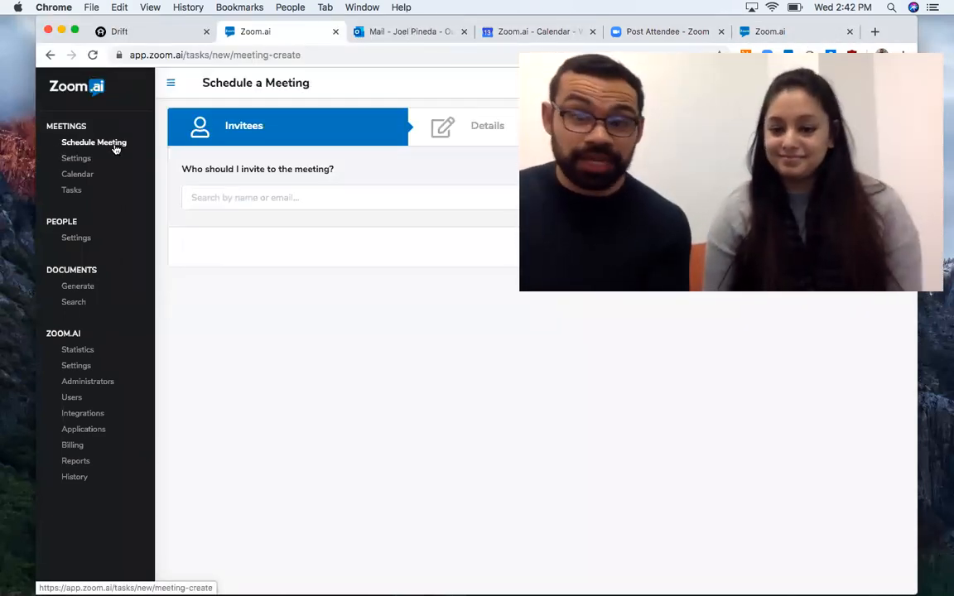